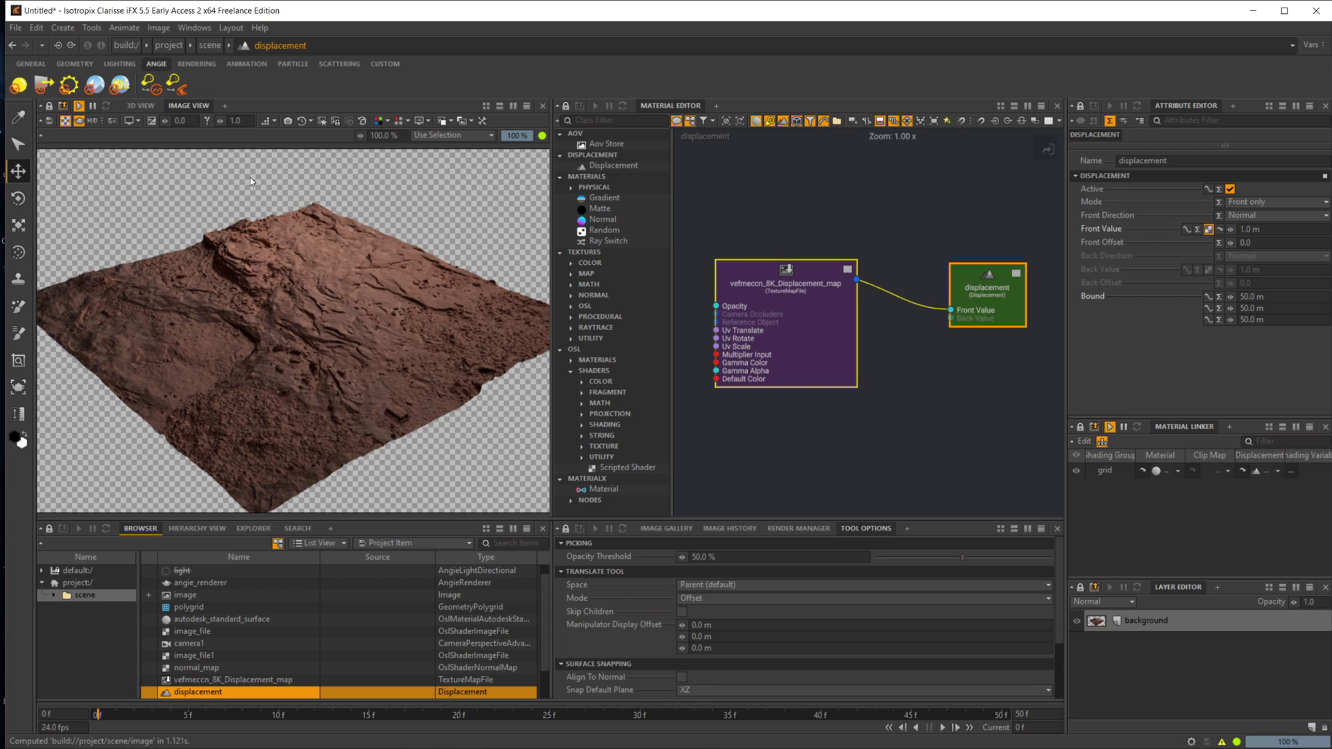
- Open the application preferences and examine the Input Output settings for the TX File Cache Path and Stream Texture Cache
click(9, 28)
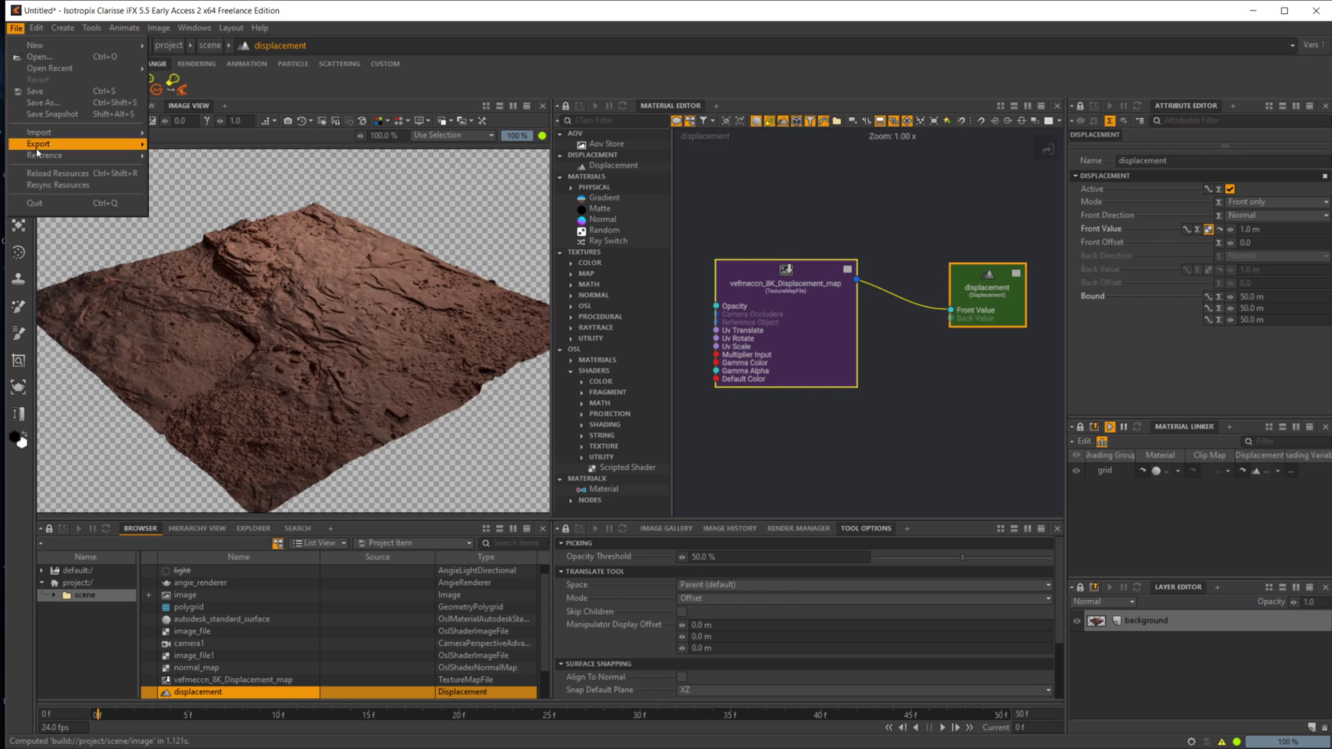
mouse_move(36, 28)
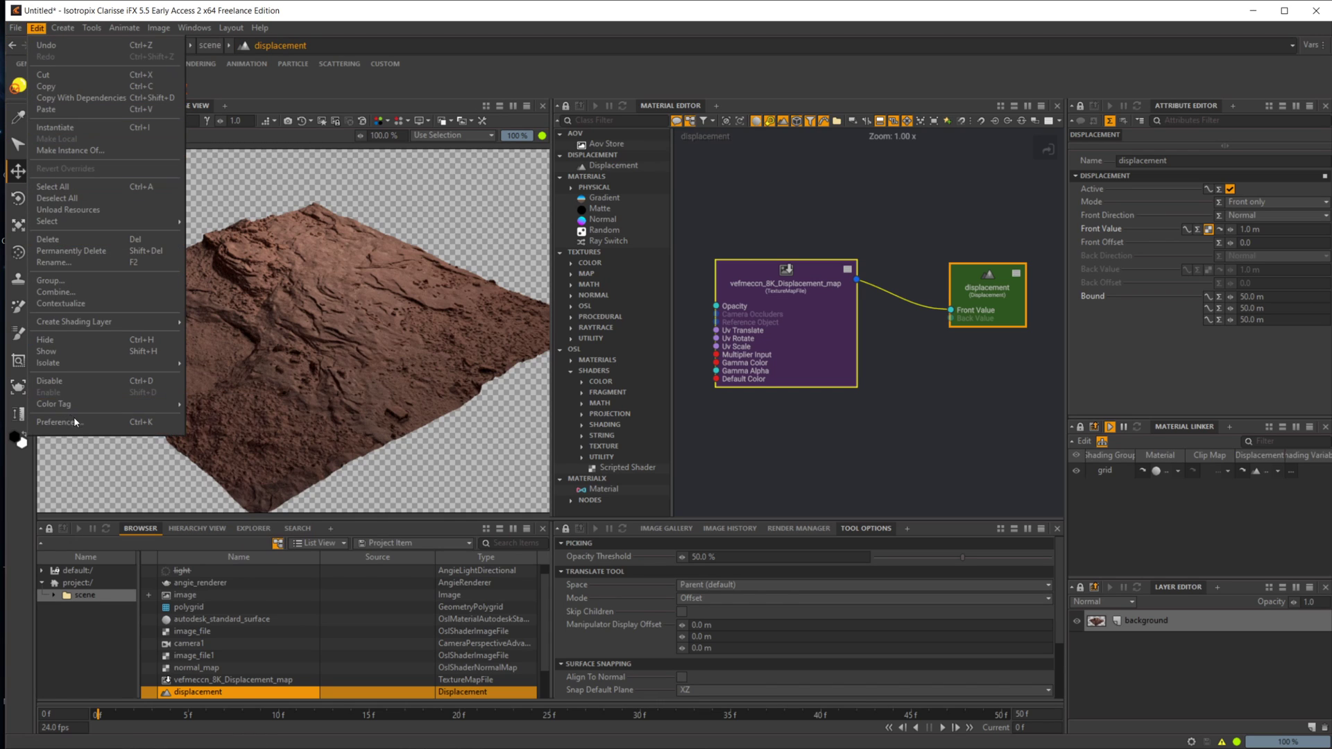
click(60, 422)
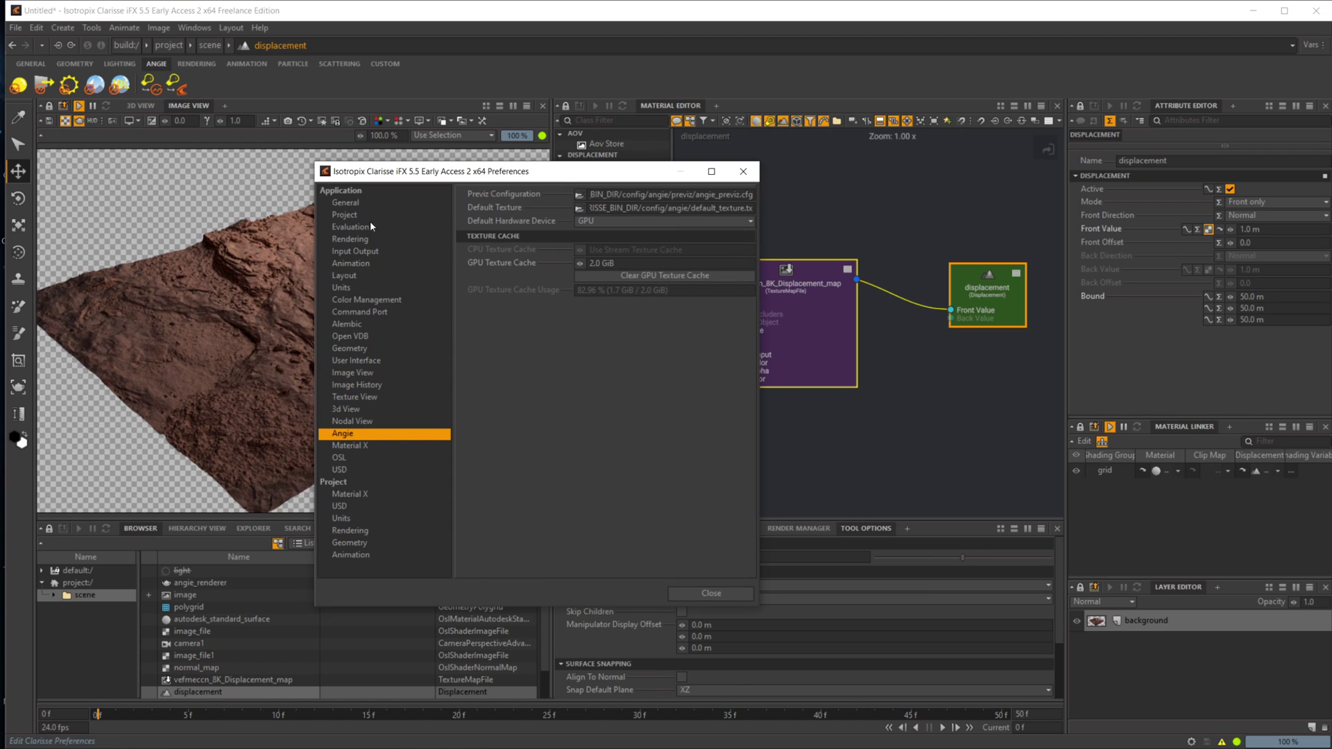
click(355, 251)
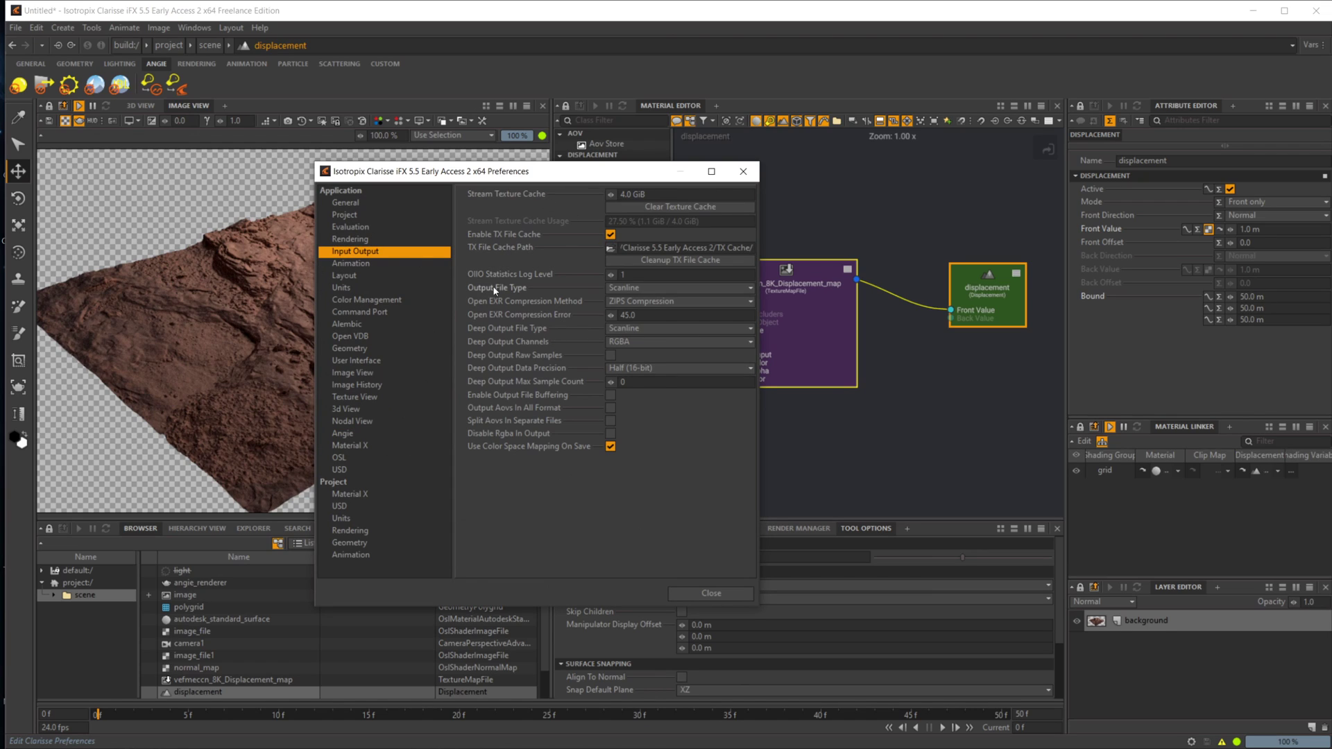
double_click(694, 247)
drag(696, 248, 707, 249)
click(632, 194)
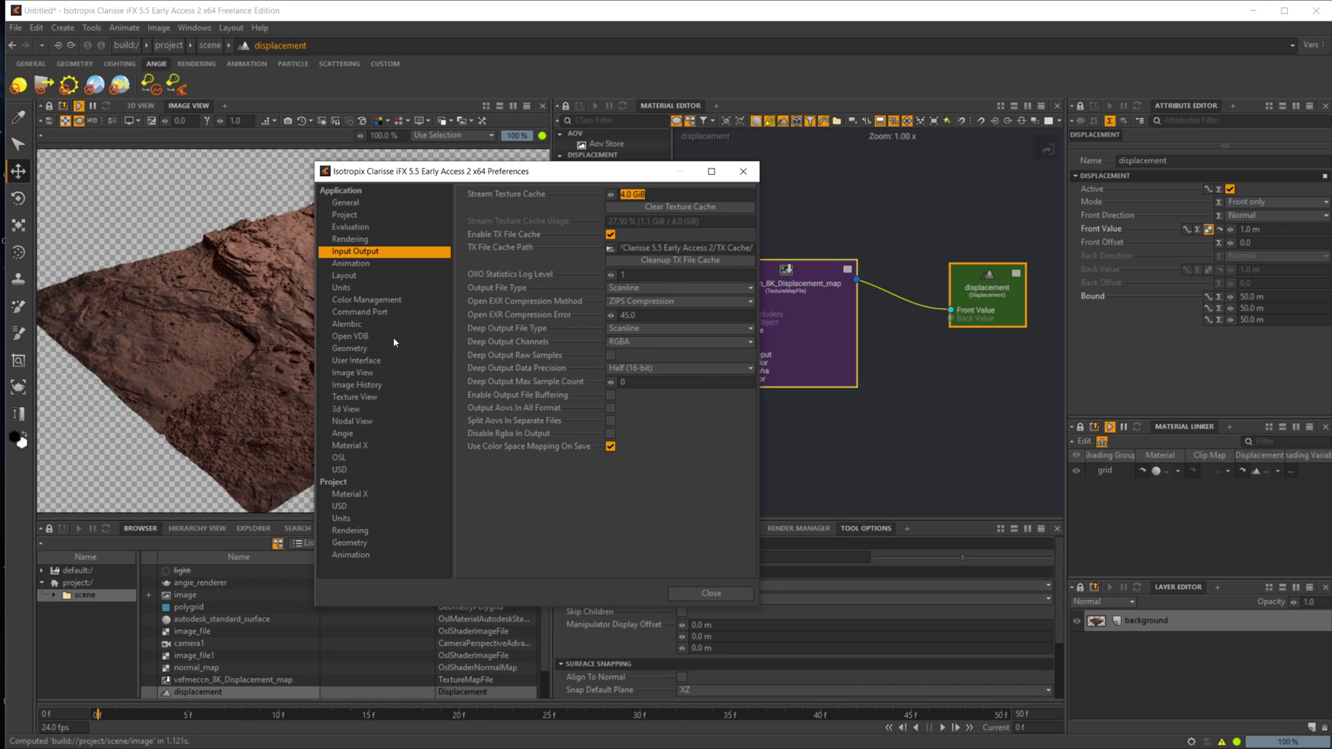
- Examine the Angie preferences for the Default Hardware Device options and GPU Texture Cache, and close the preferences
click(359, 433)
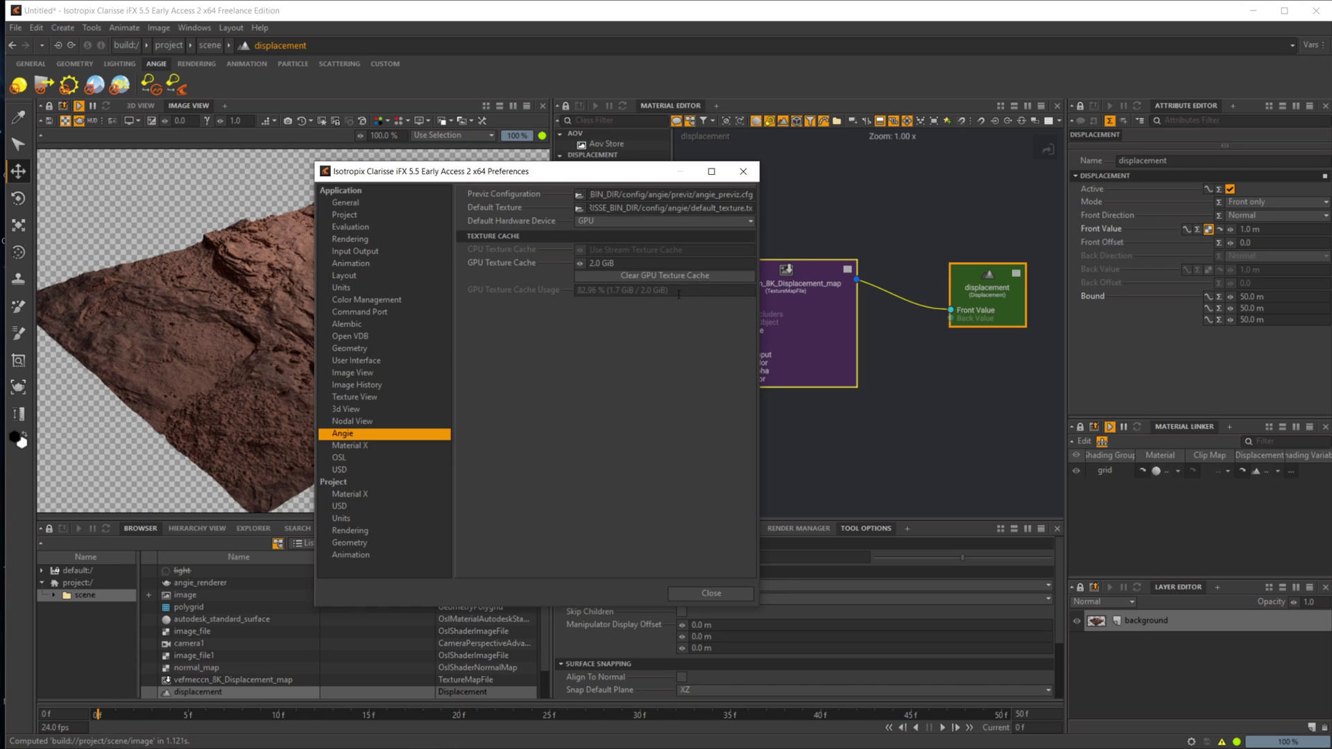
click(585, 222)
click(604, 371)
click(707, 594)
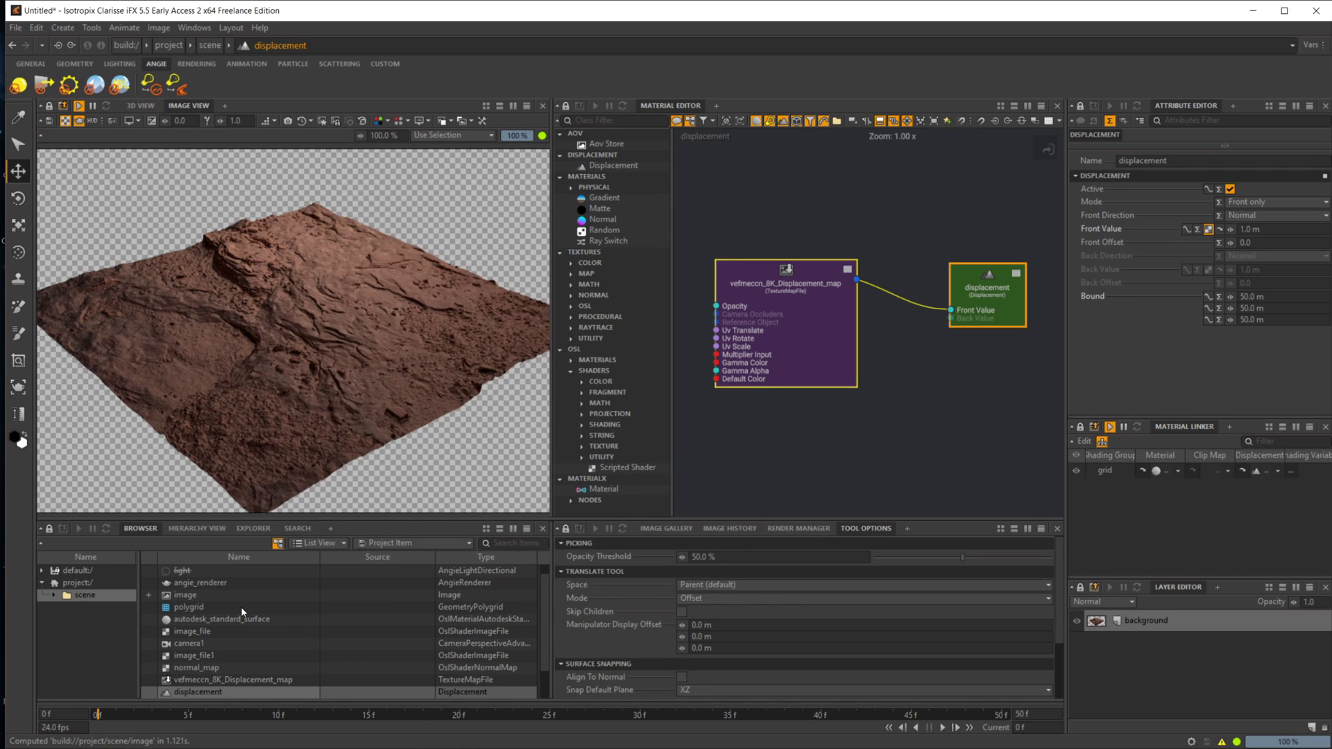
- Disable the displacement item in the scene
scroll(236, 621, down, 1)
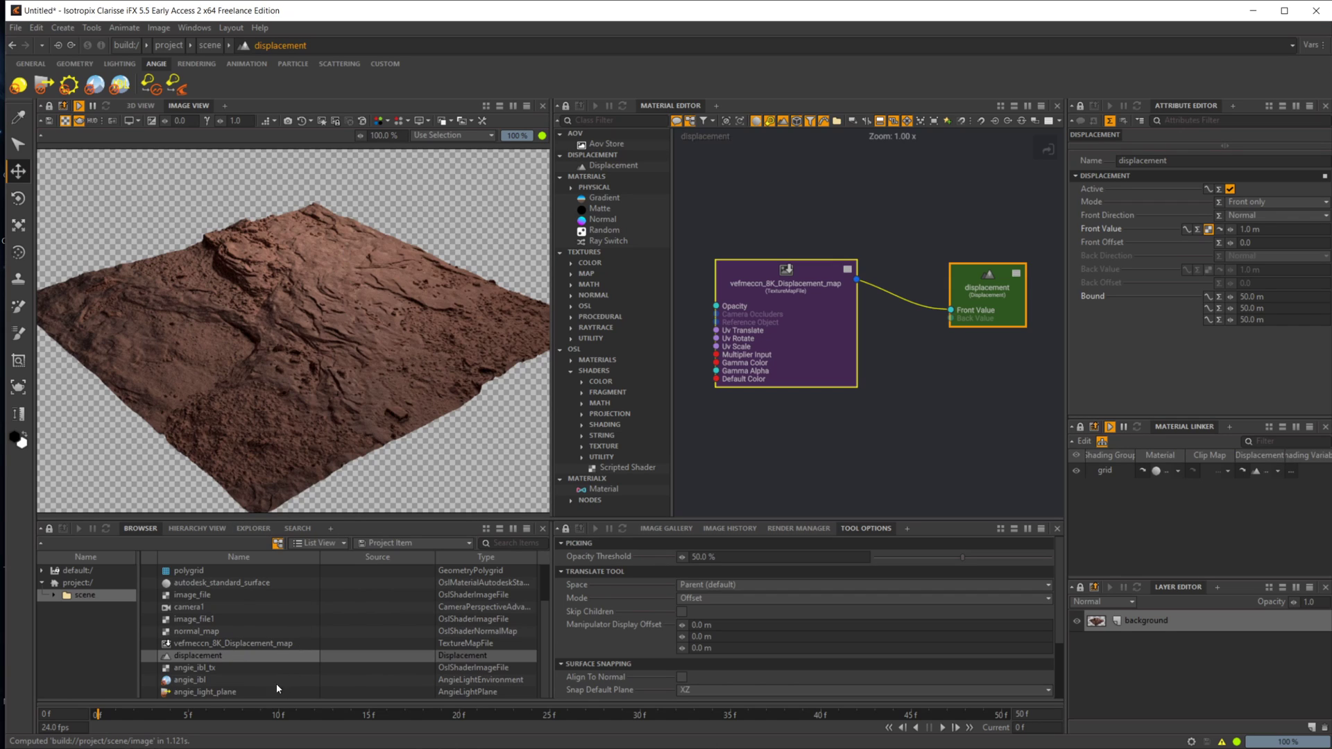
click(233, 660)
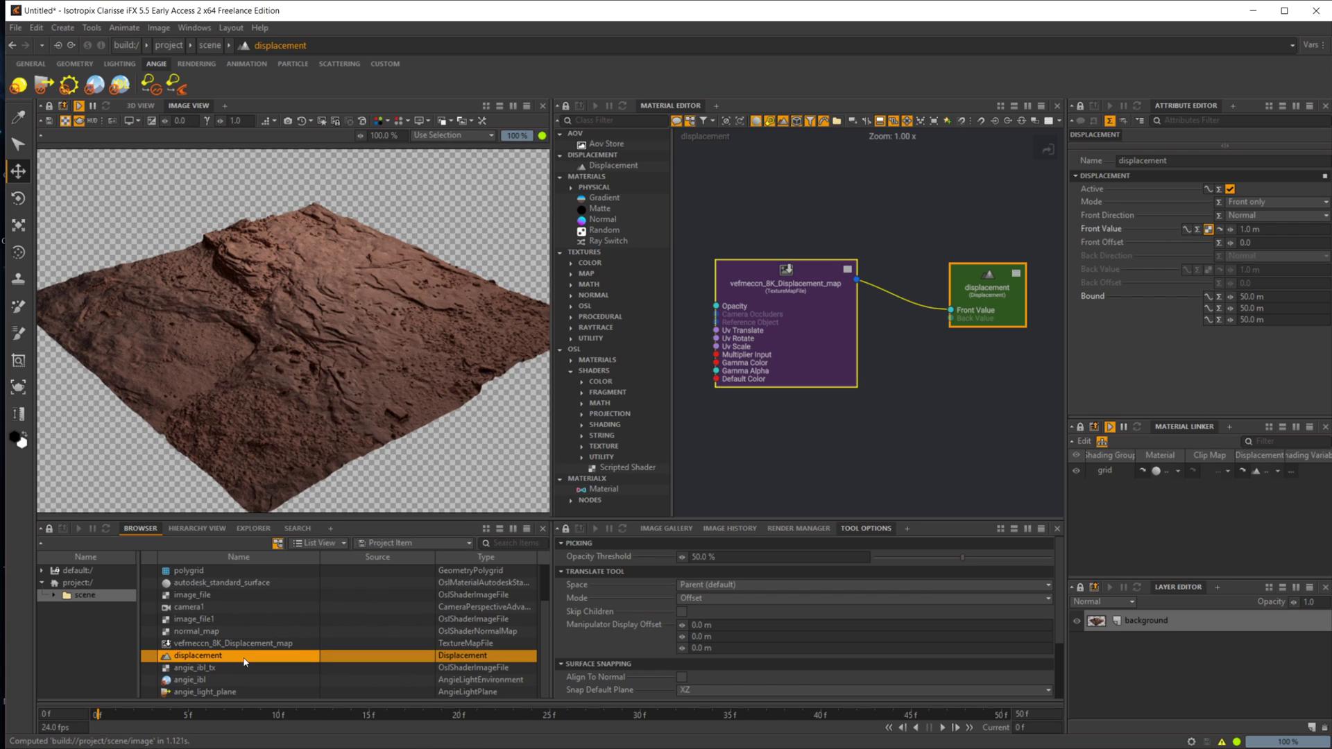
key(d)
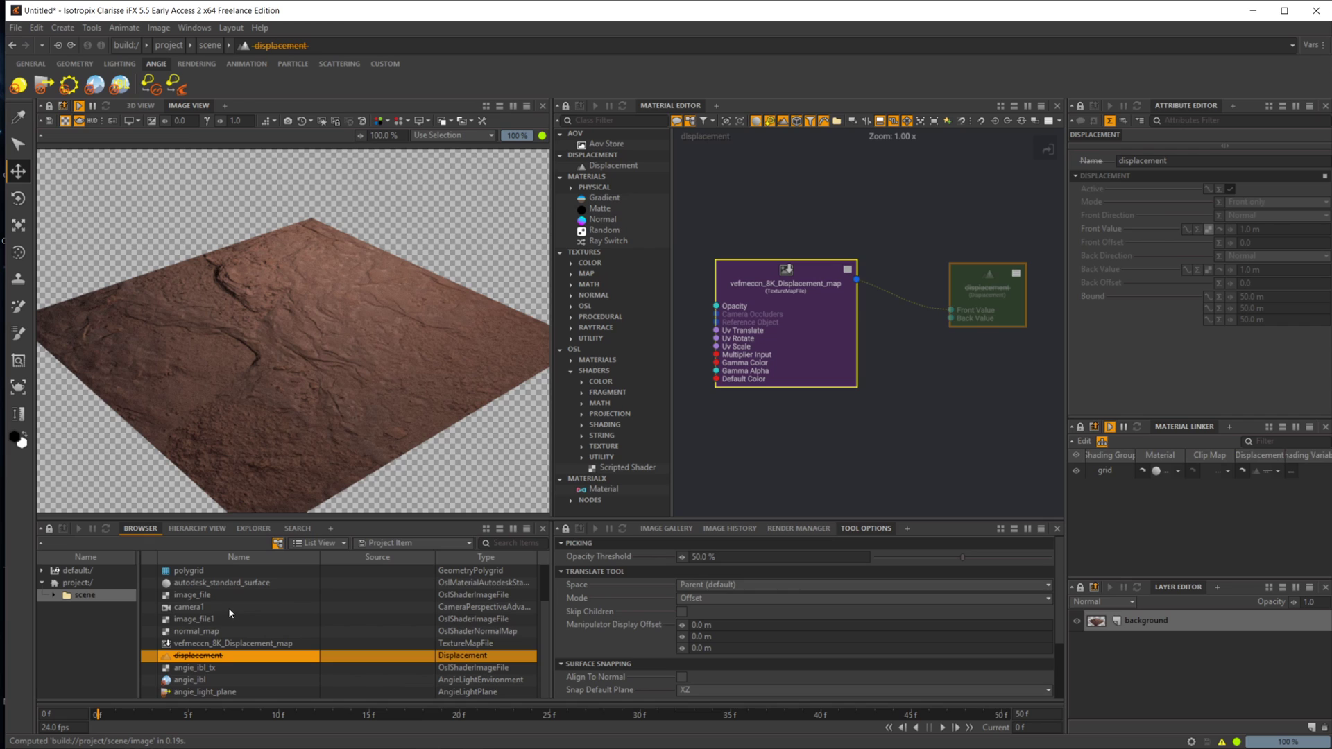
- Show the autodesk_standard_surface node network and disconnect image_file from the material's Base Color
click(247, 582)
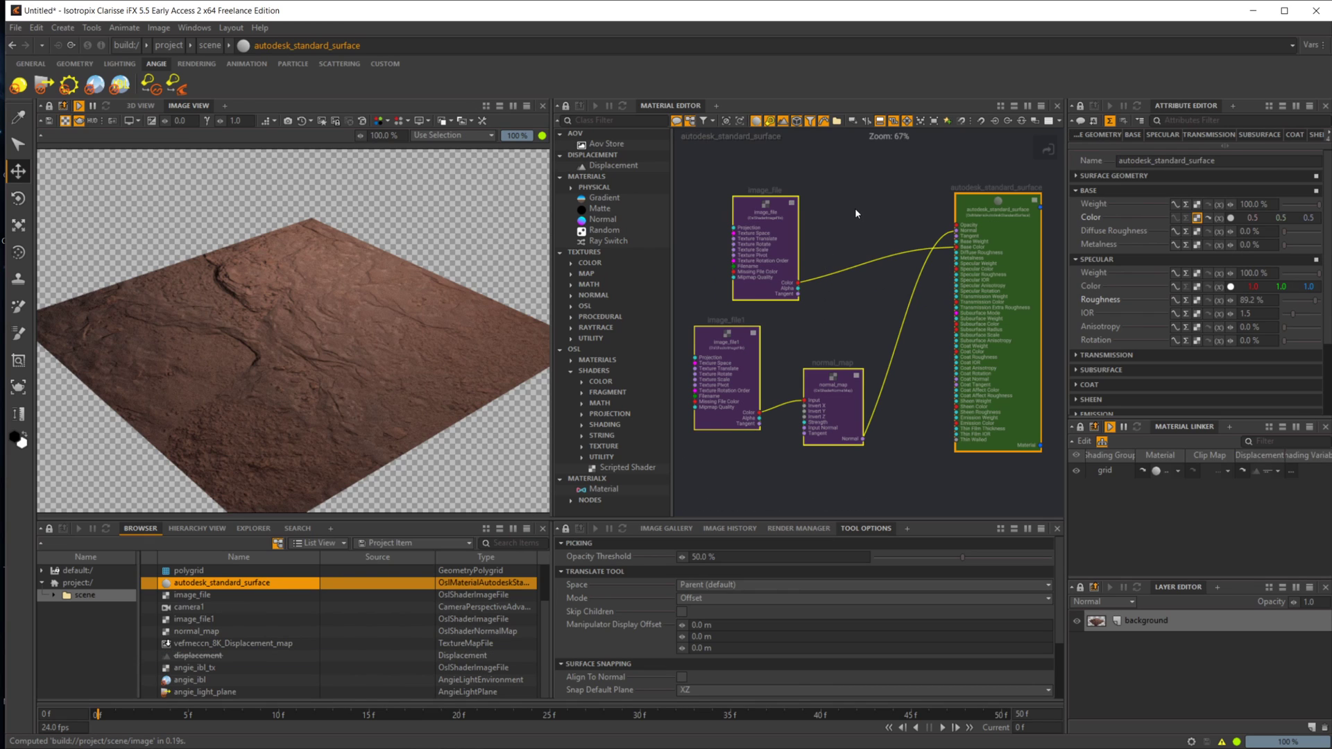
drag(881, 183, 837, 303)
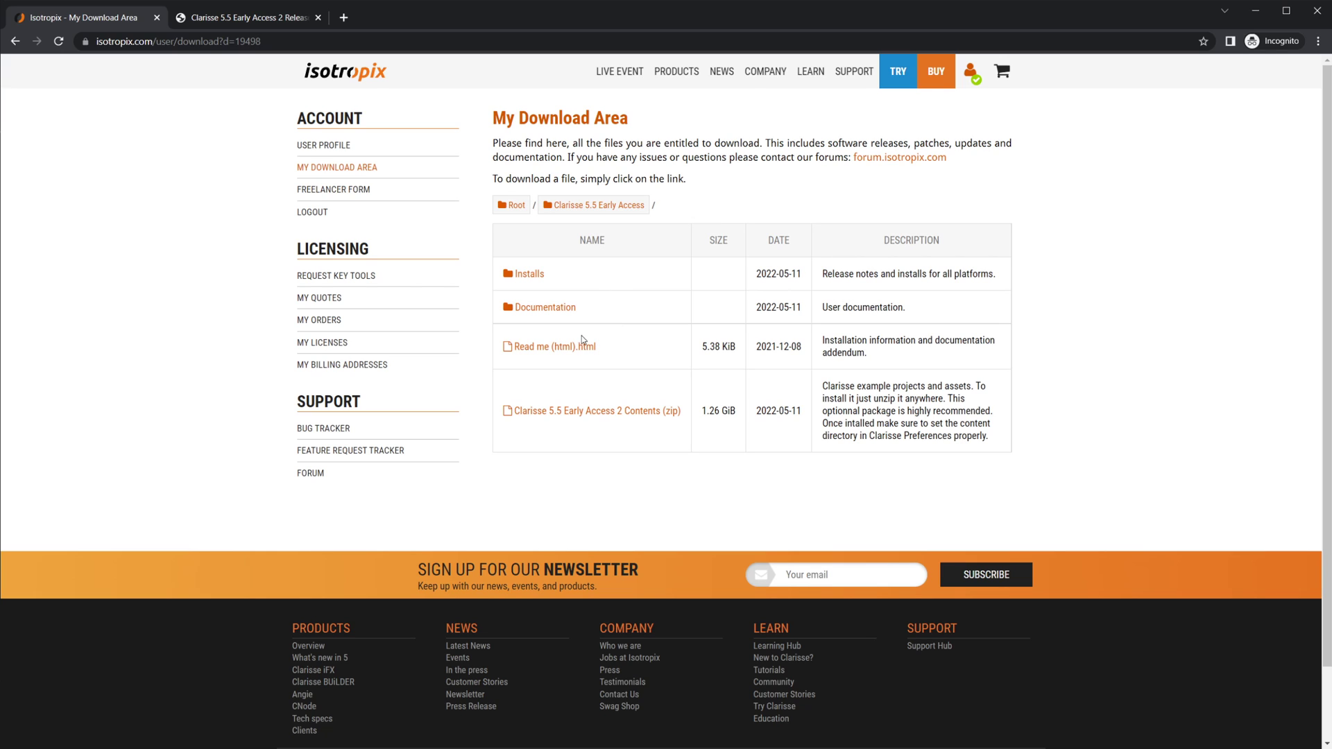
- Browse the Documentation folder in the Isotropix download area and open the Clarisse 5.5 Early Access 2 64-bit installs folder
click(545, 308)
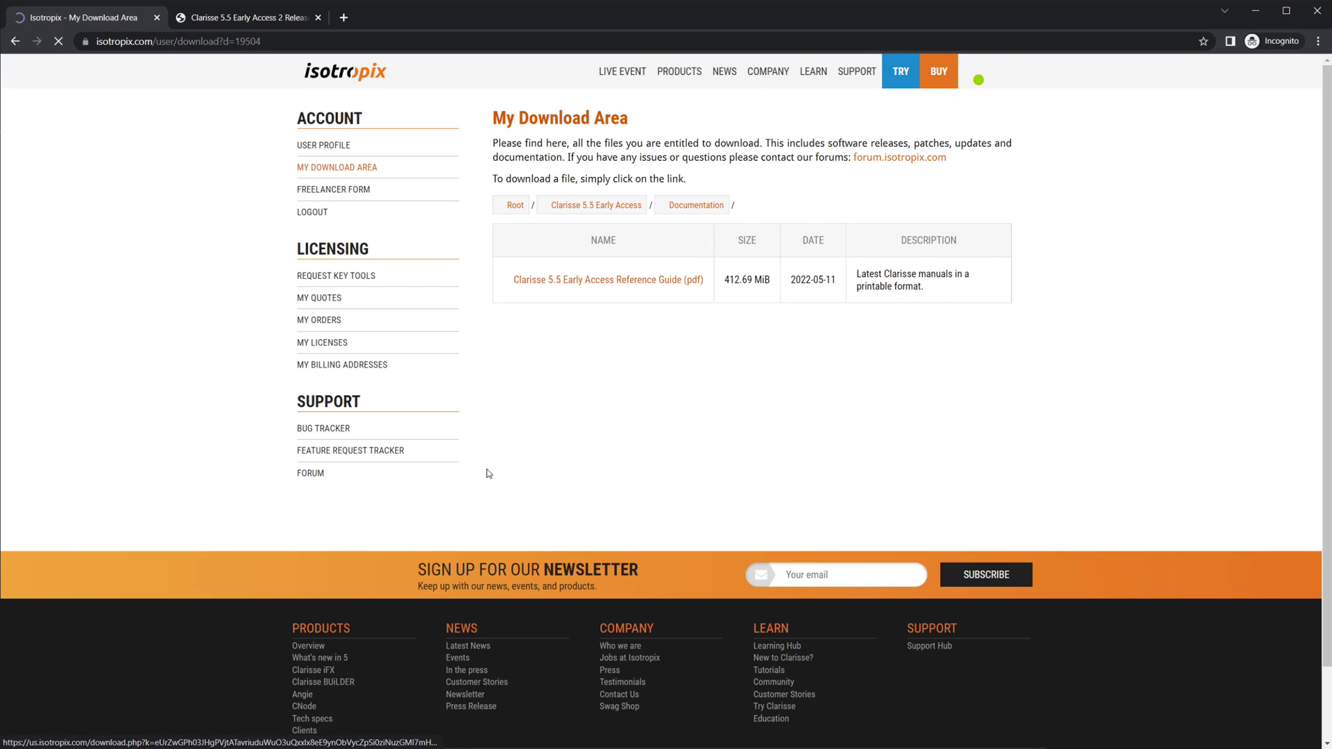
click(614, 206)
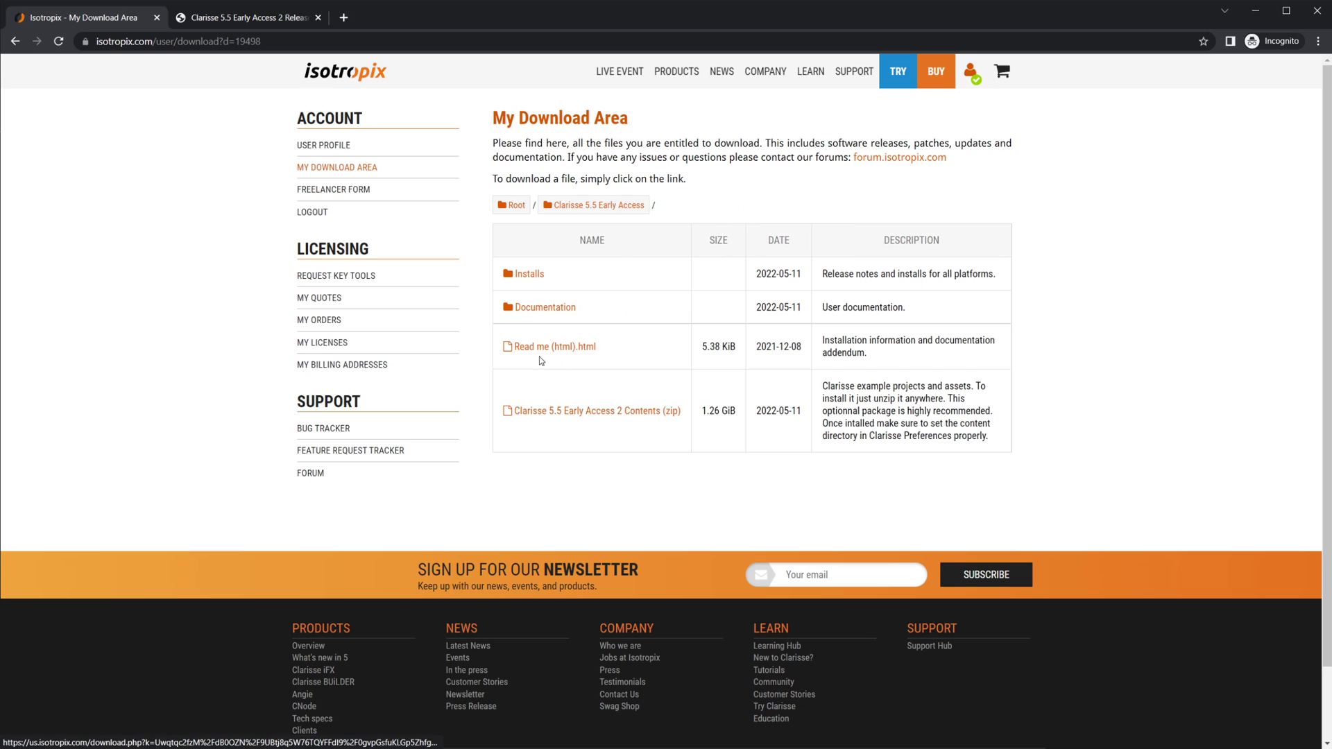
click(539, 276)
click(552, 305)
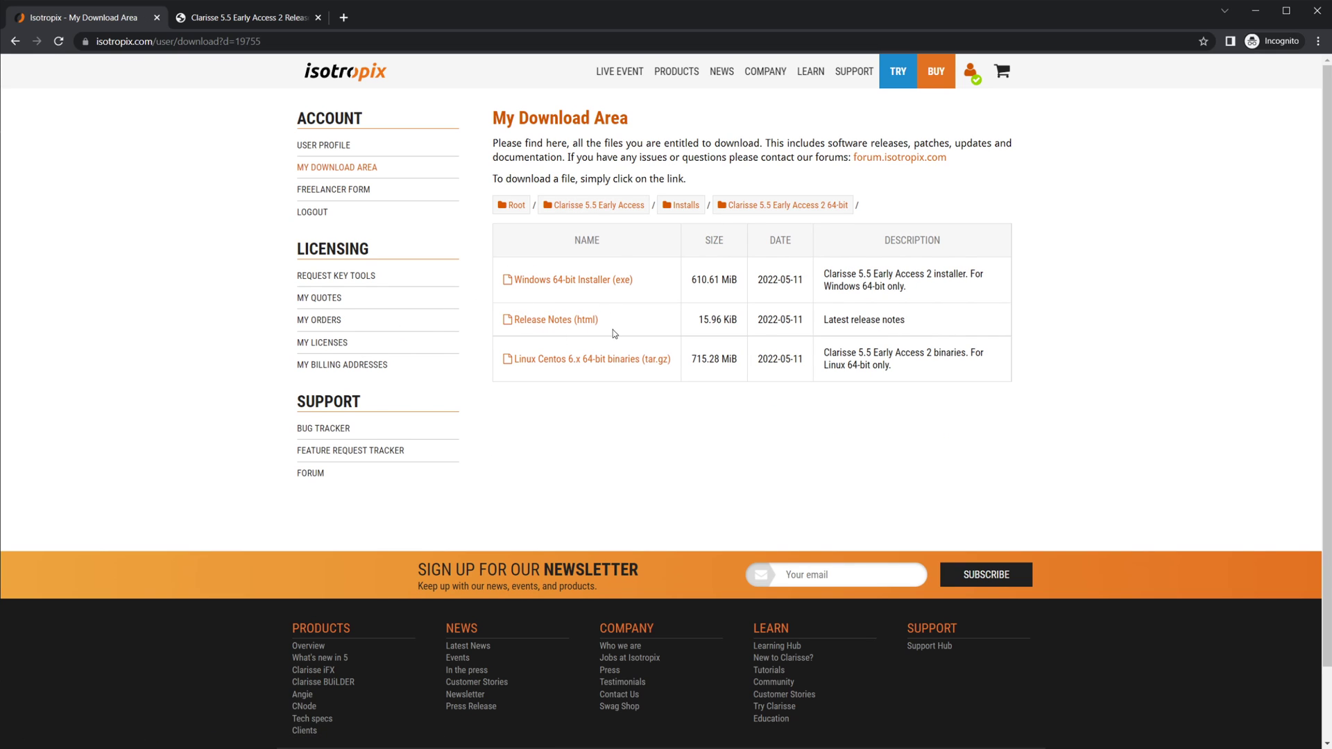
- Review the Angie section of the Clarisse 5.5 Early Access 2 release notes, covering texture caching, TX management, opacity and motion blur
click(257, 18)
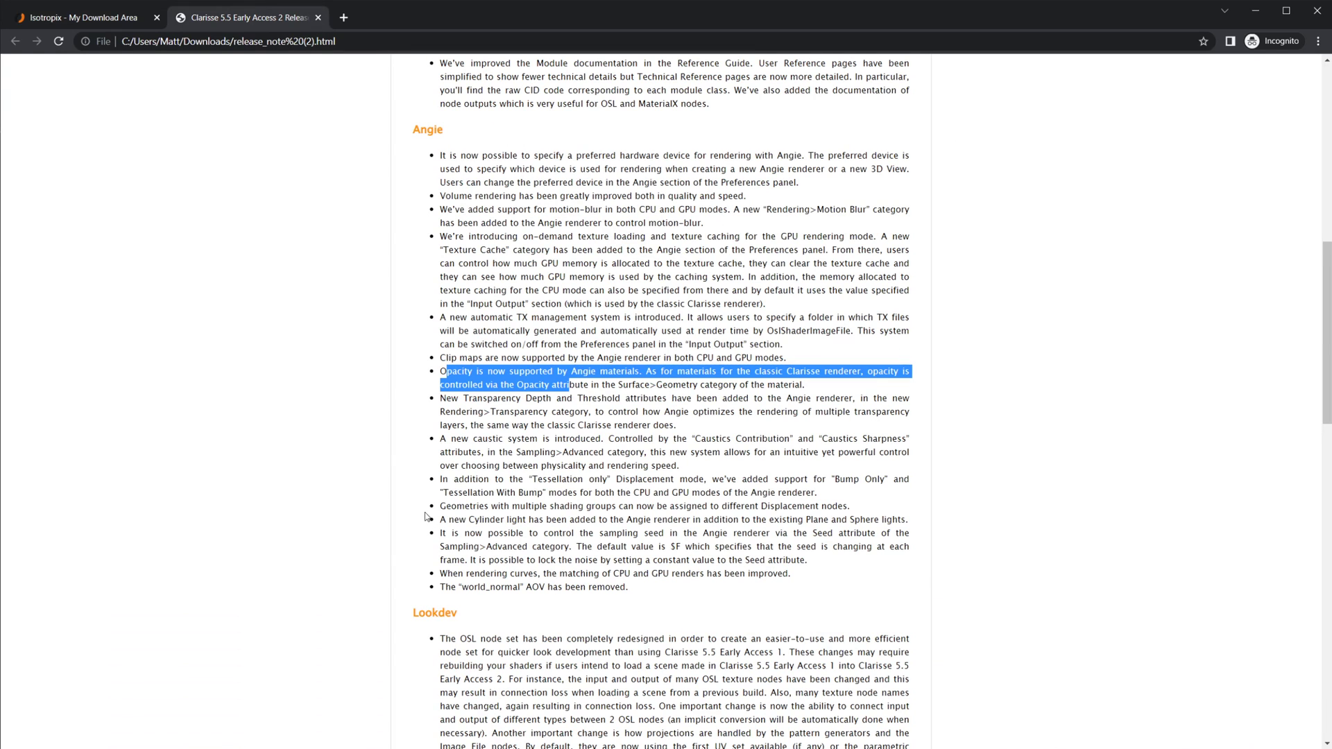
click(307, 380)
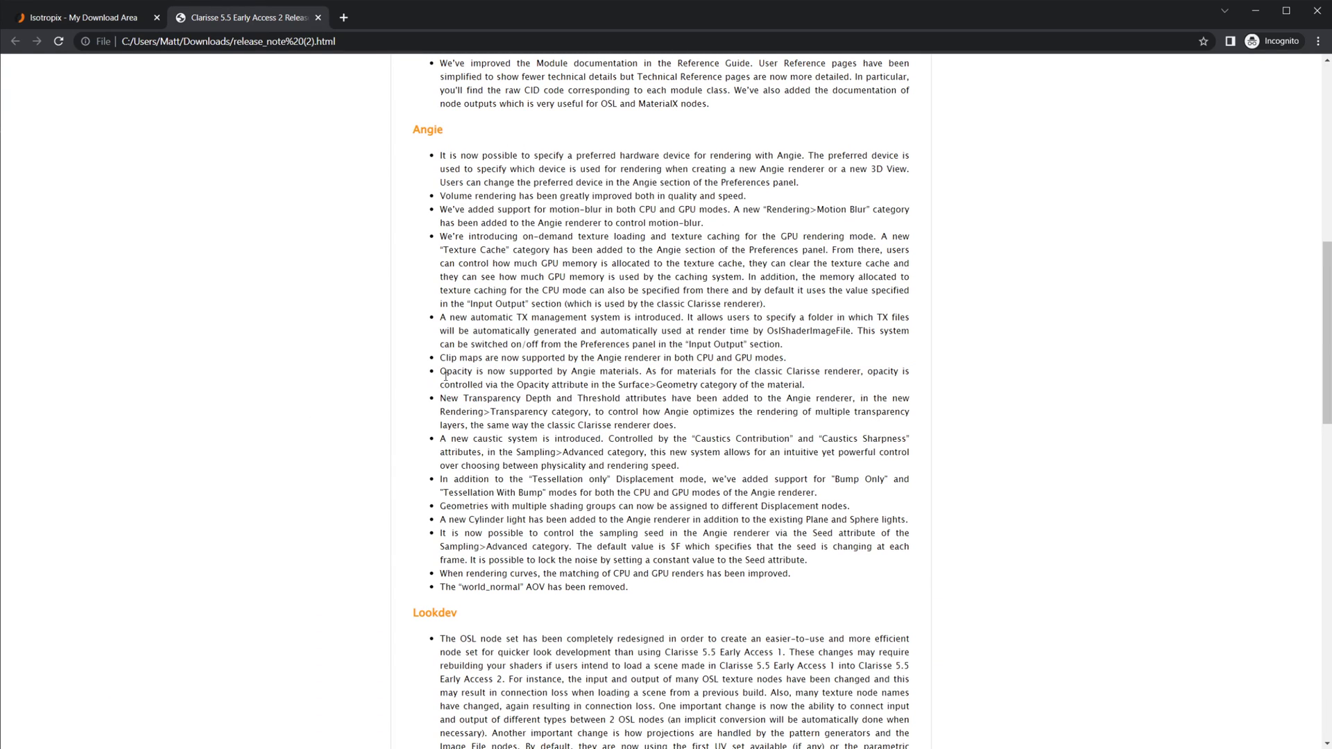
drag(440, 372, 485, 359)
drag(441, 322, 519, 322)
click(546, 318)
drag(459, 259, 522, 258)
drag(440, 210, 598, 210)
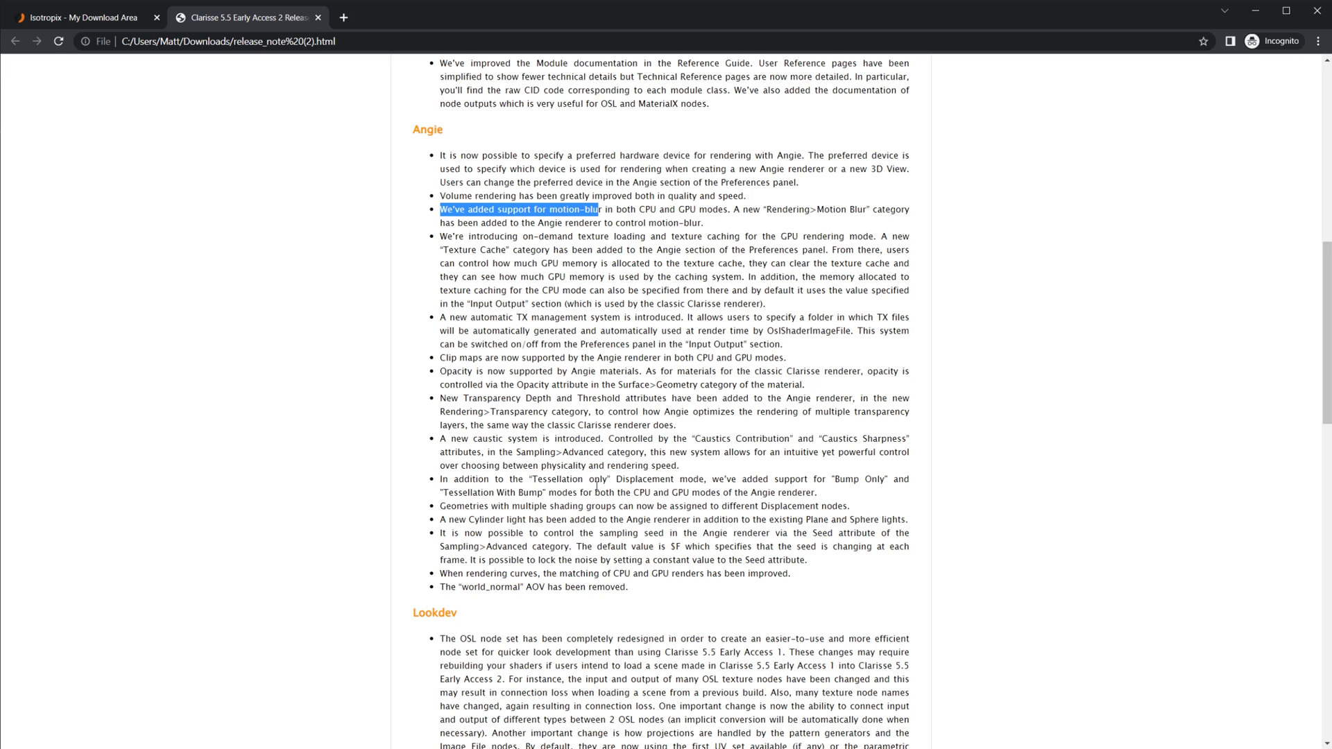
click(509, 271)
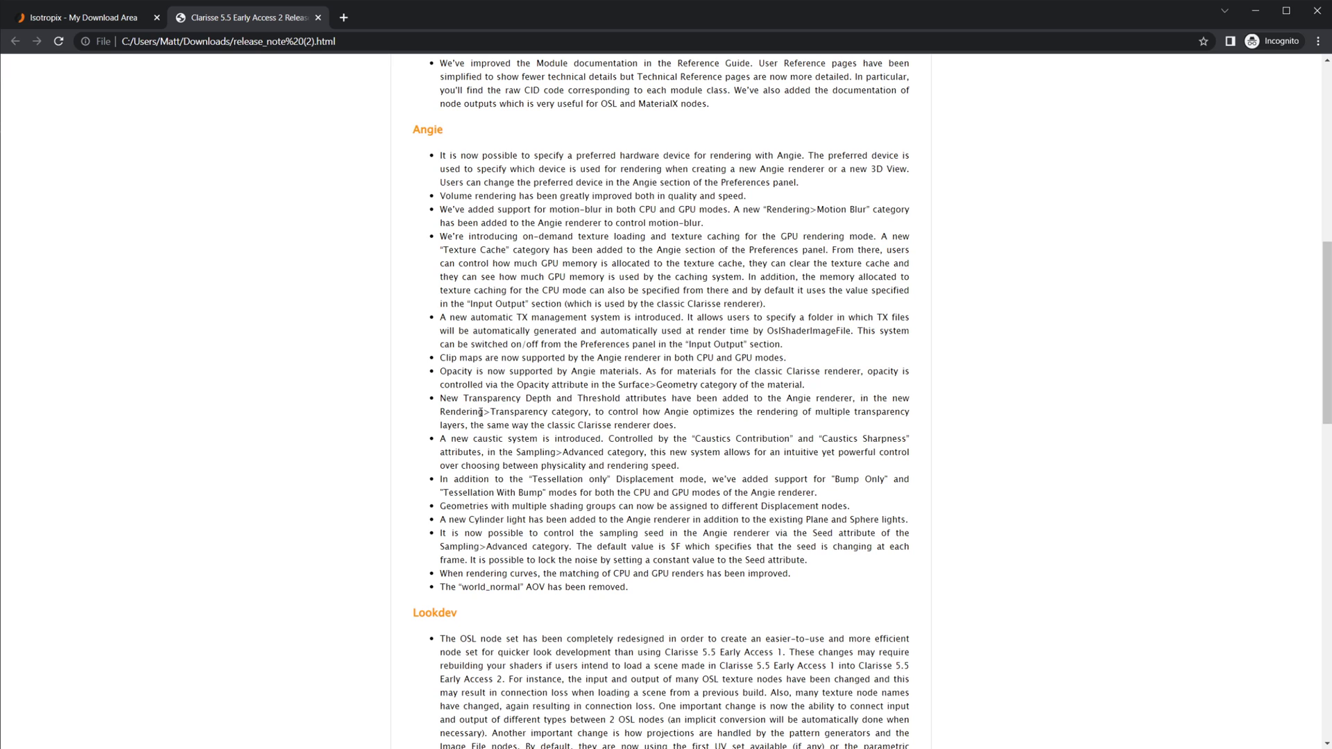
- Read through the Lookdev section of the release notes and go back to the end of the Angie section
scroll(499, 447, down, 5)
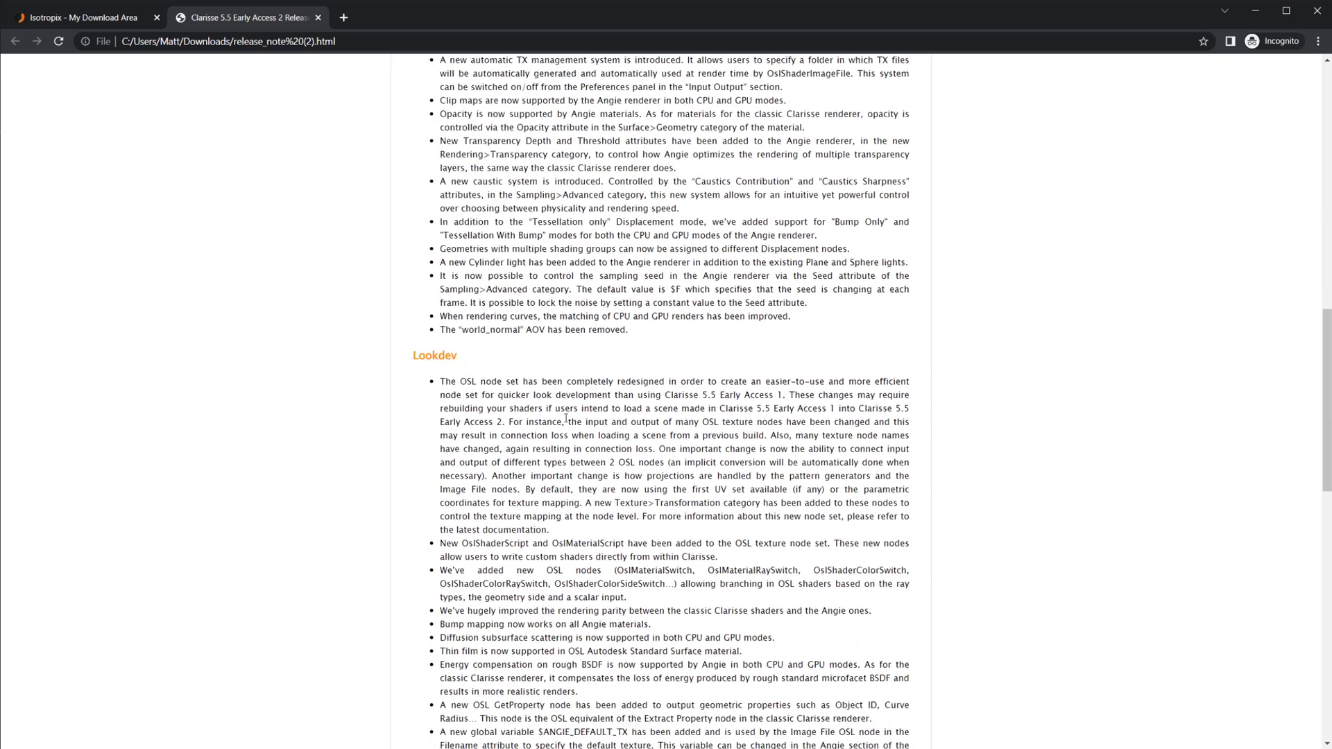
scroll(474, 296, down, 2)
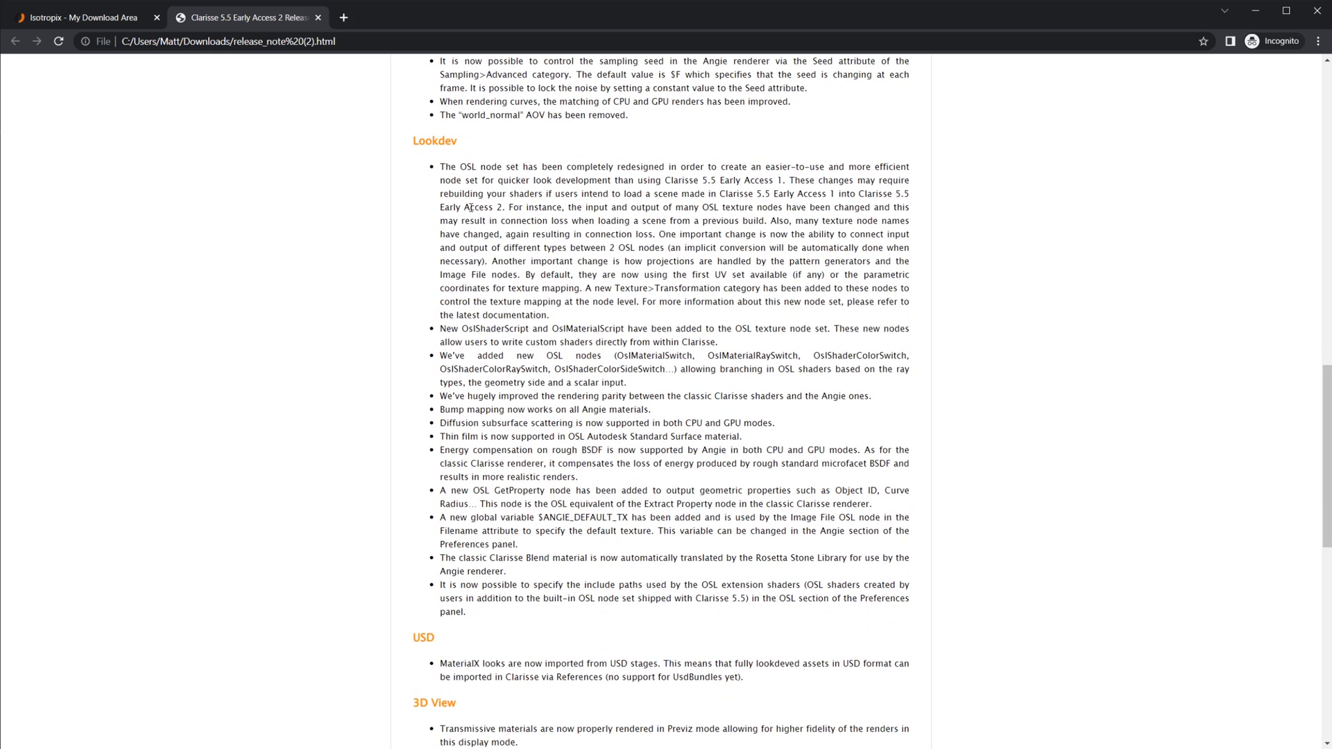
drag(471, 206, 676, 371)
click(685, 480)
scroll(556, 543, down, 2)
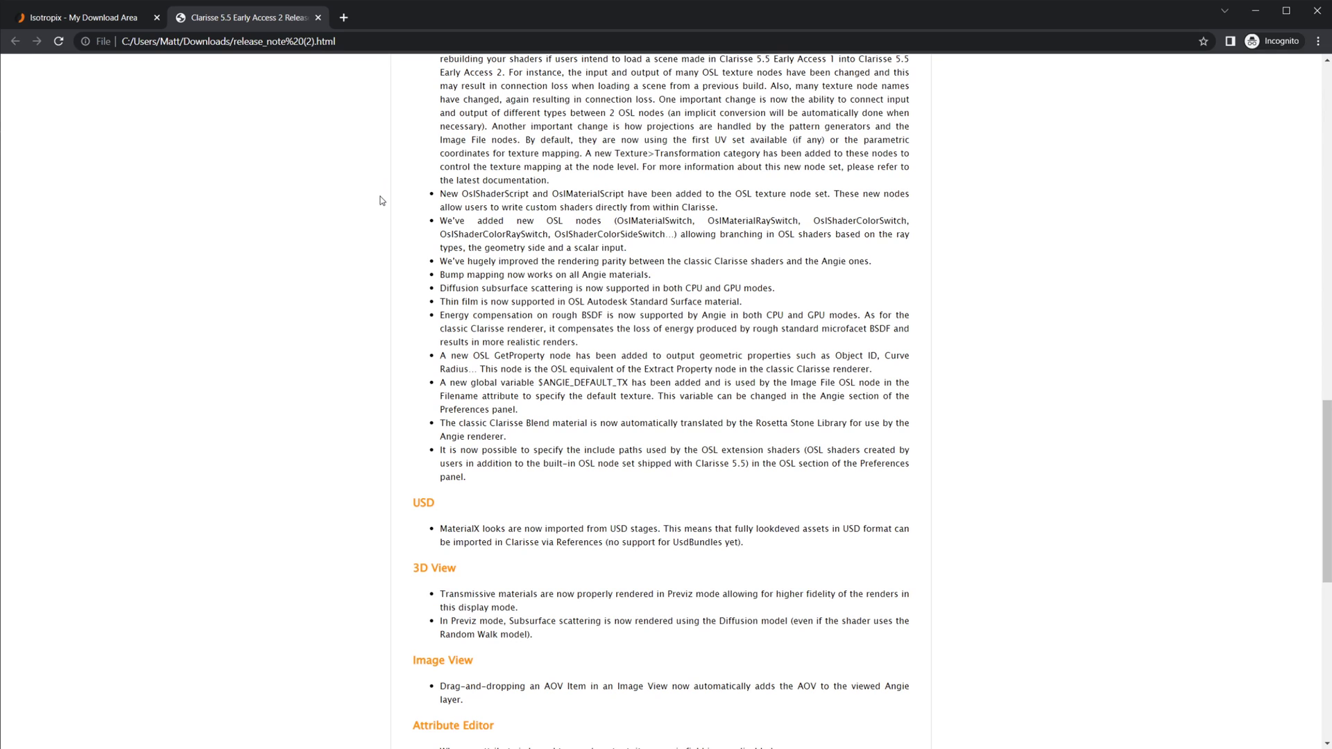
scroll(609, 240, up, 3)
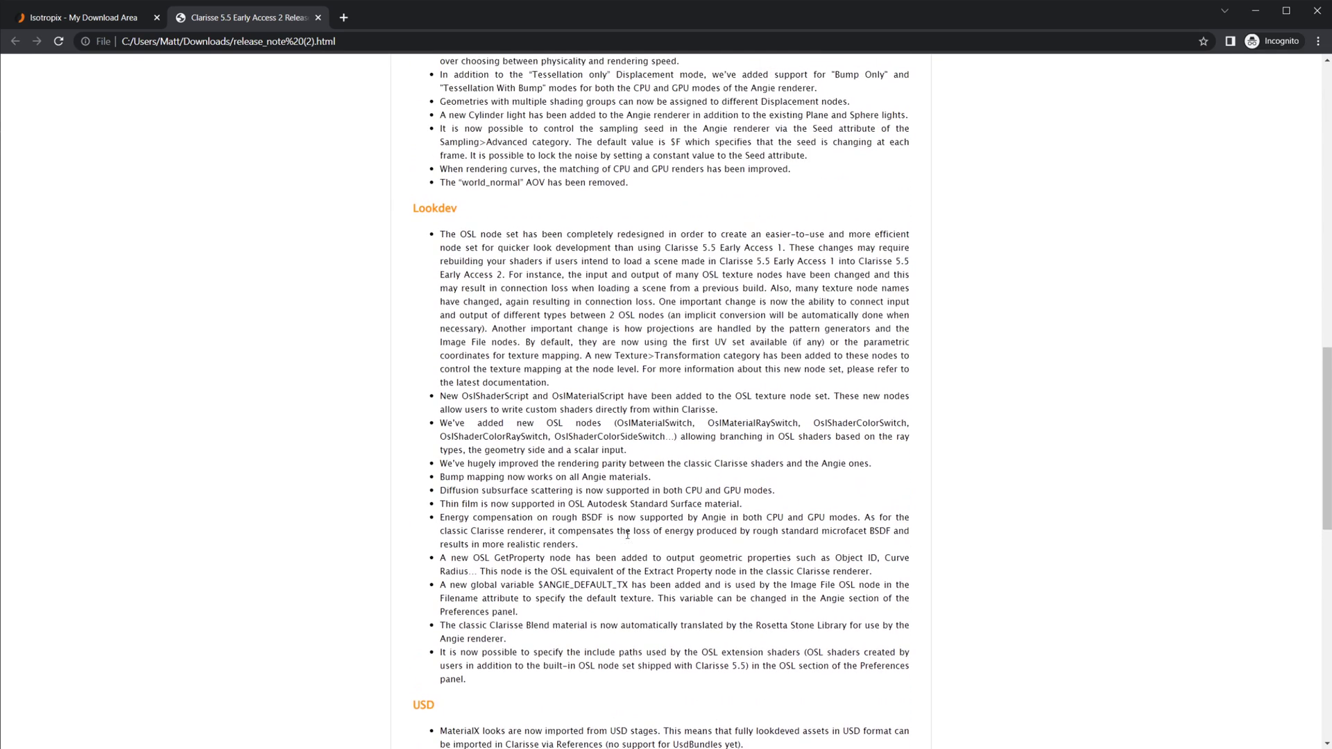
scroll(533, 264, up, 3)
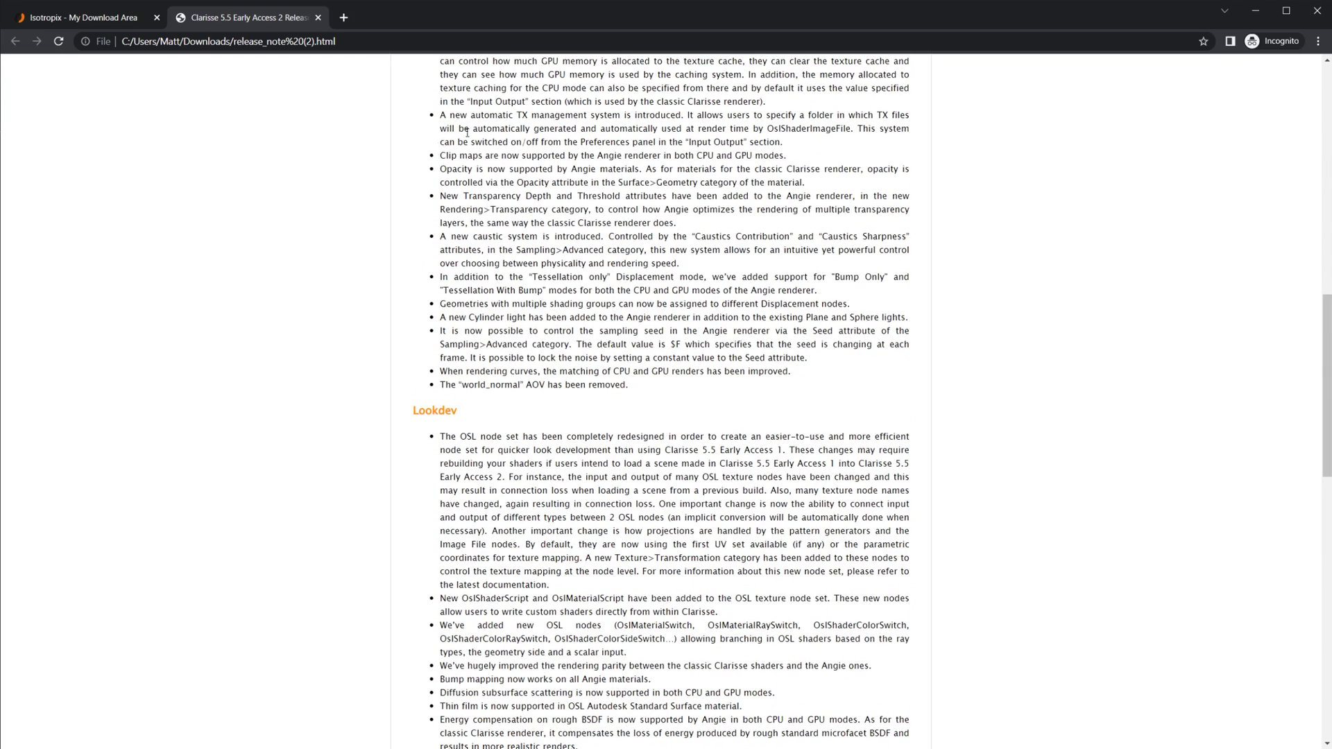
- Minimize the browser and switch to the Clarisse window with the Cloudy_Sky project
click(1254, 10)
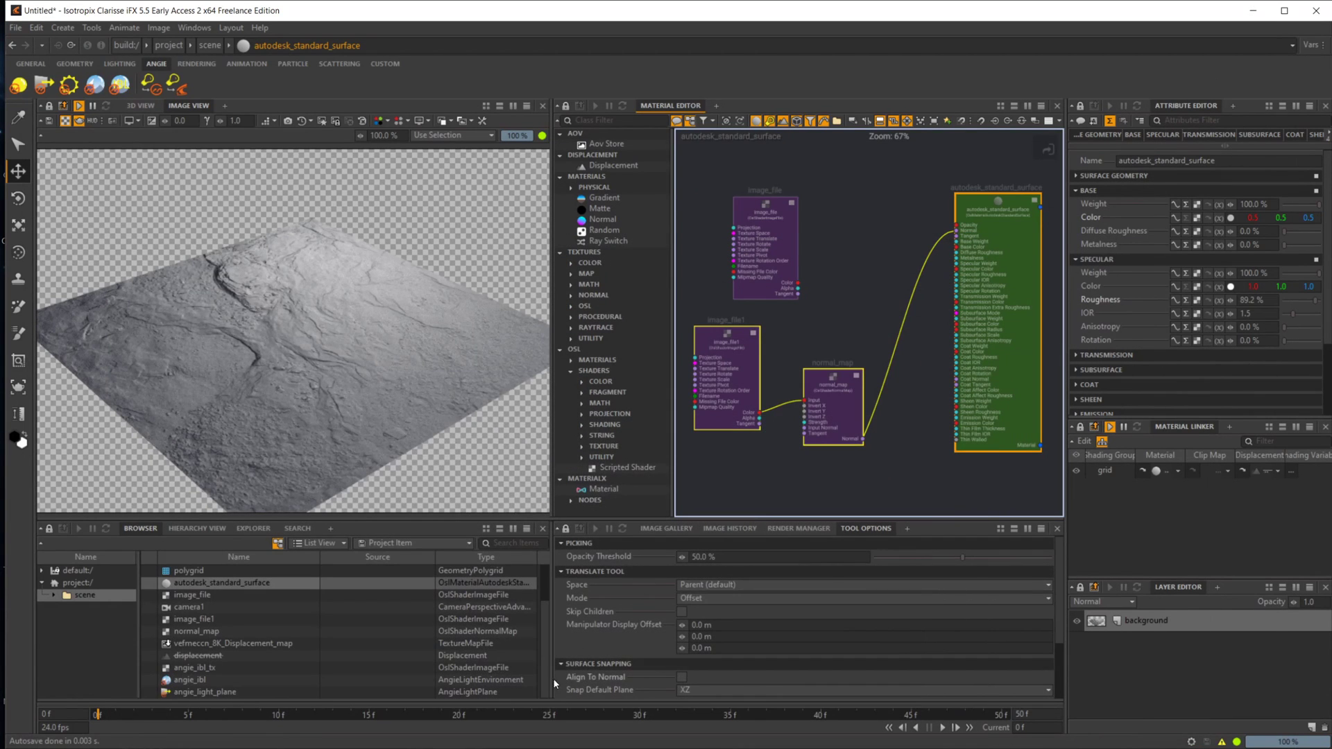
mouse_move(548, 747)
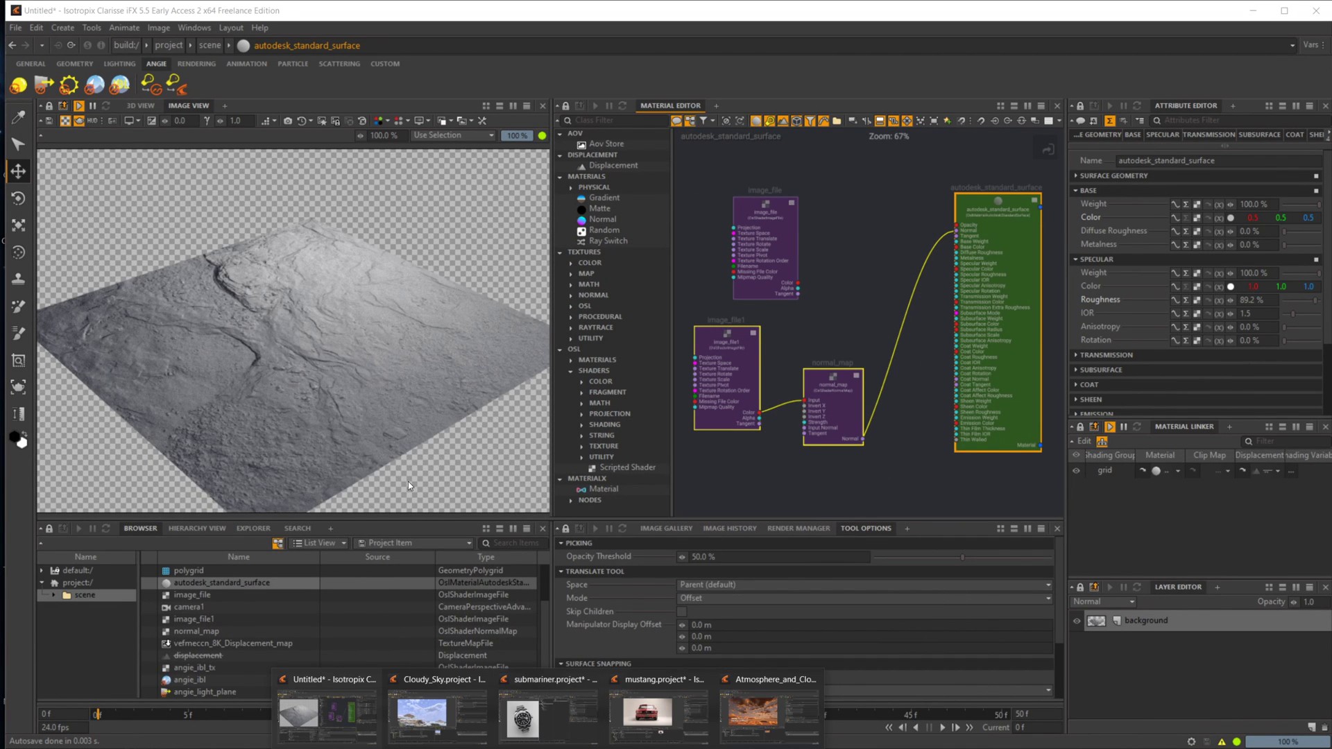
click(423, 684)
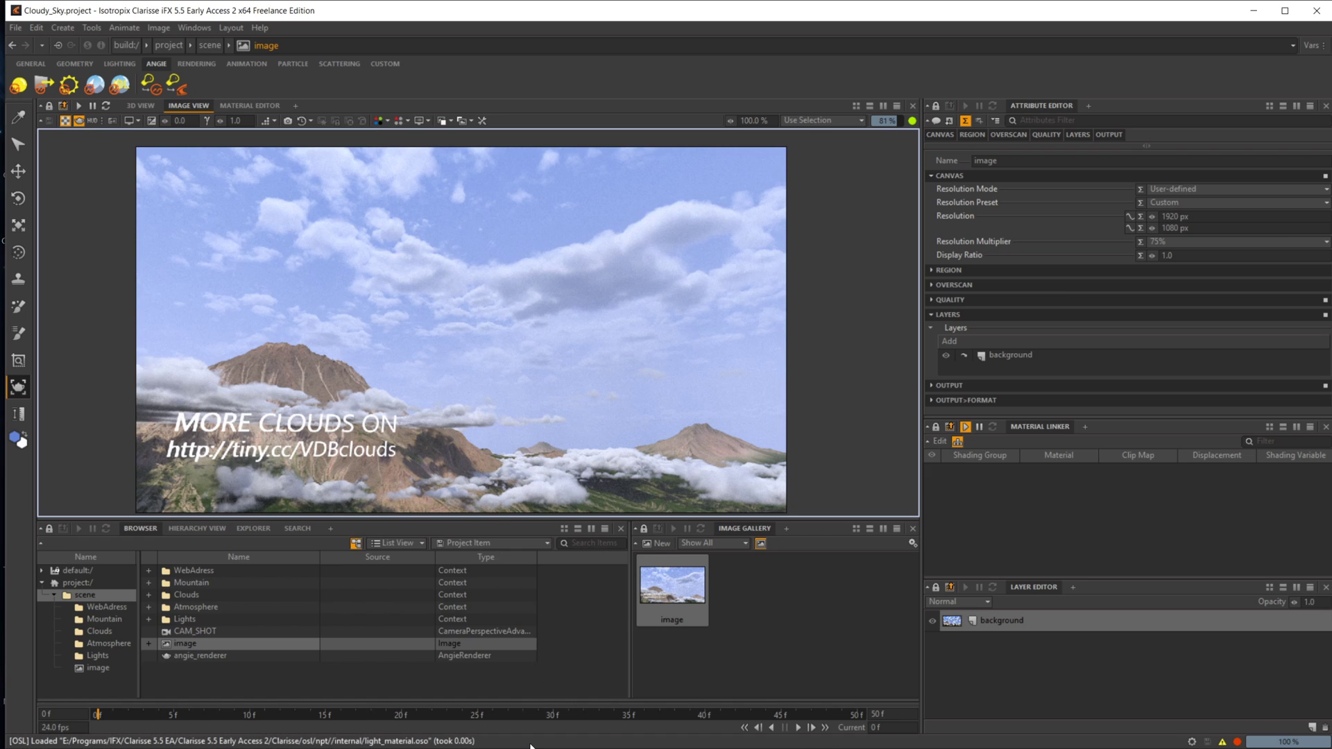
- Switch to the submariner project and look over its angie_renderer attributes
mouse_move(545, 747)
click(542, 702)
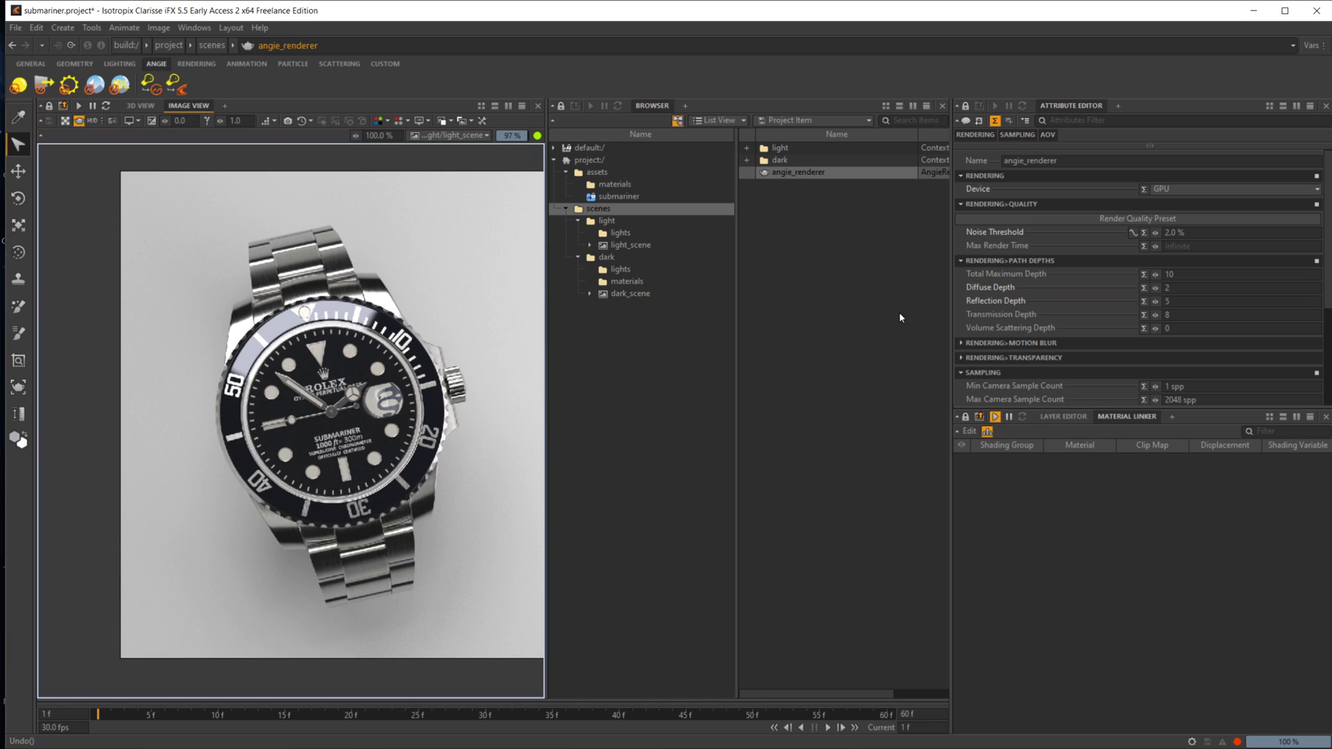
scroll(1056, 292, down, 5)
scroll(1074, 348, up, 5)
- Switch to the mustang project, start rendering its image and open the angie_renderer's Noise Threshold for editing
click(548, 748)
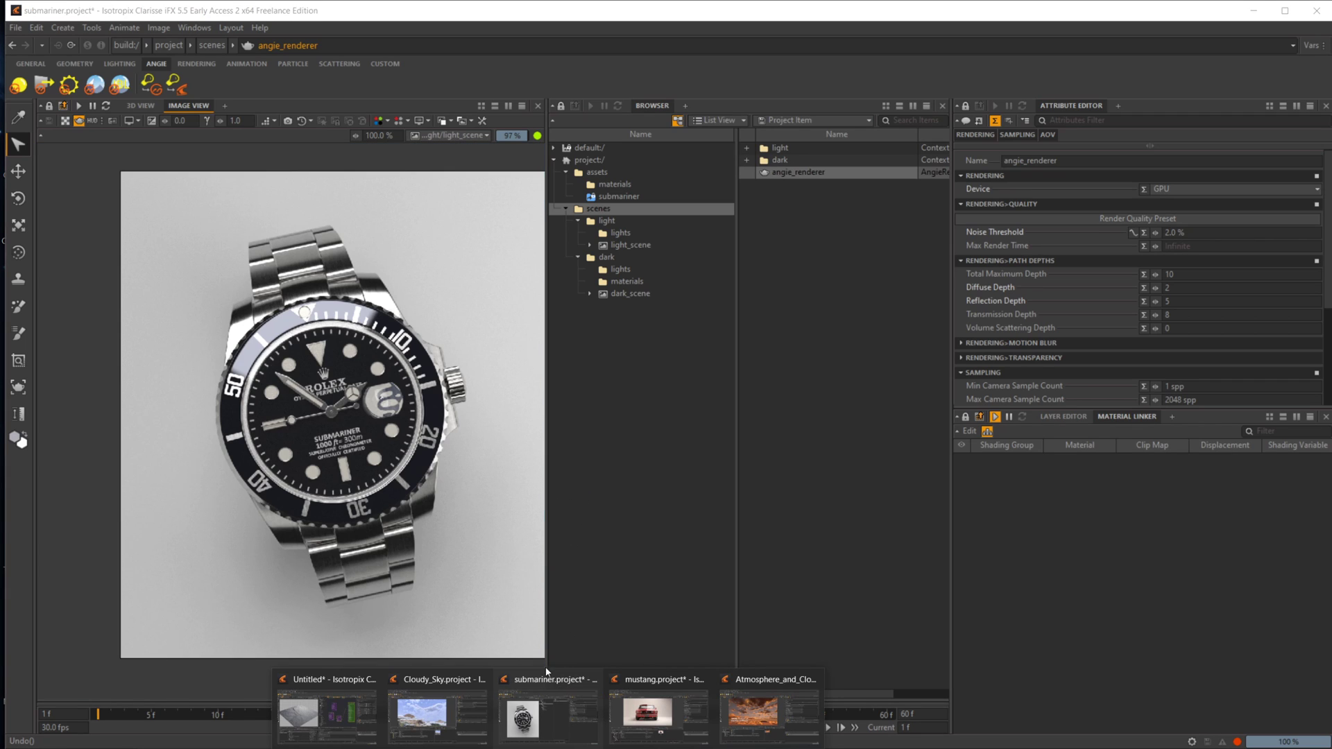
click(659, 714)
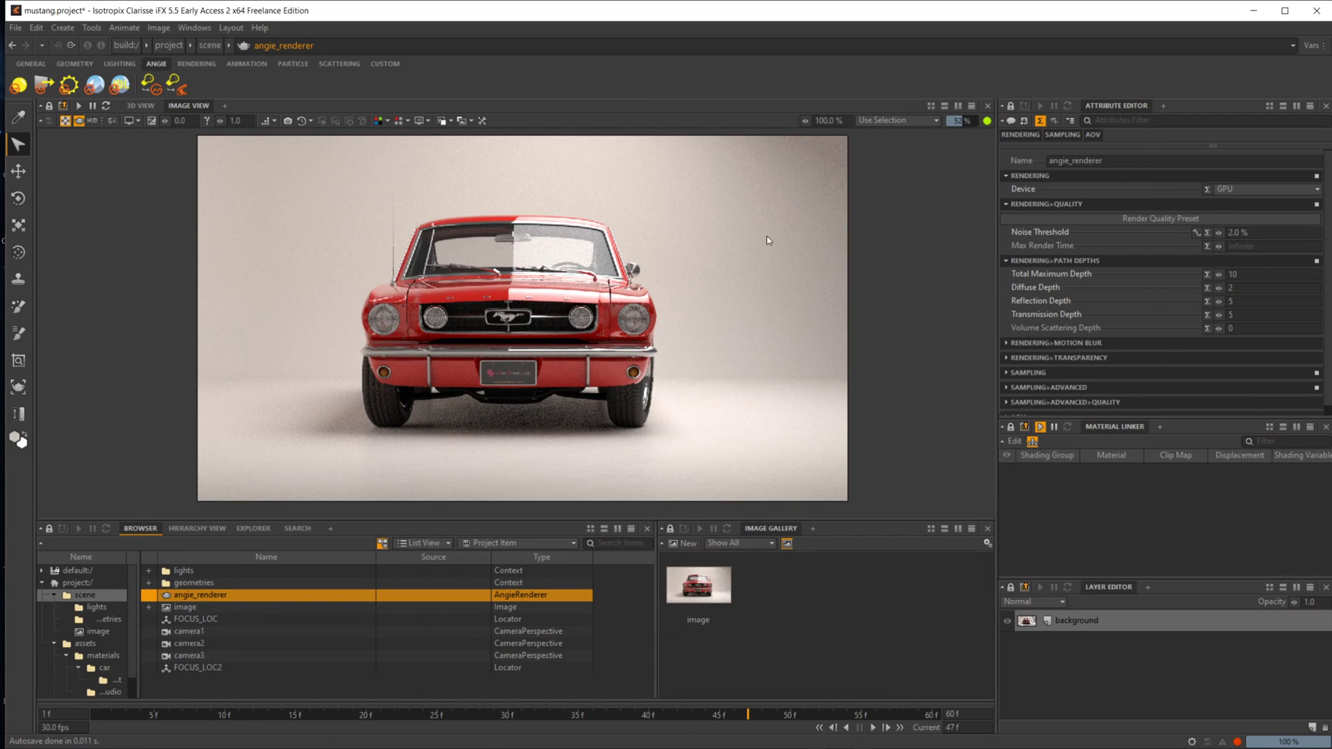
click(78, 106)
click(1263, 235)
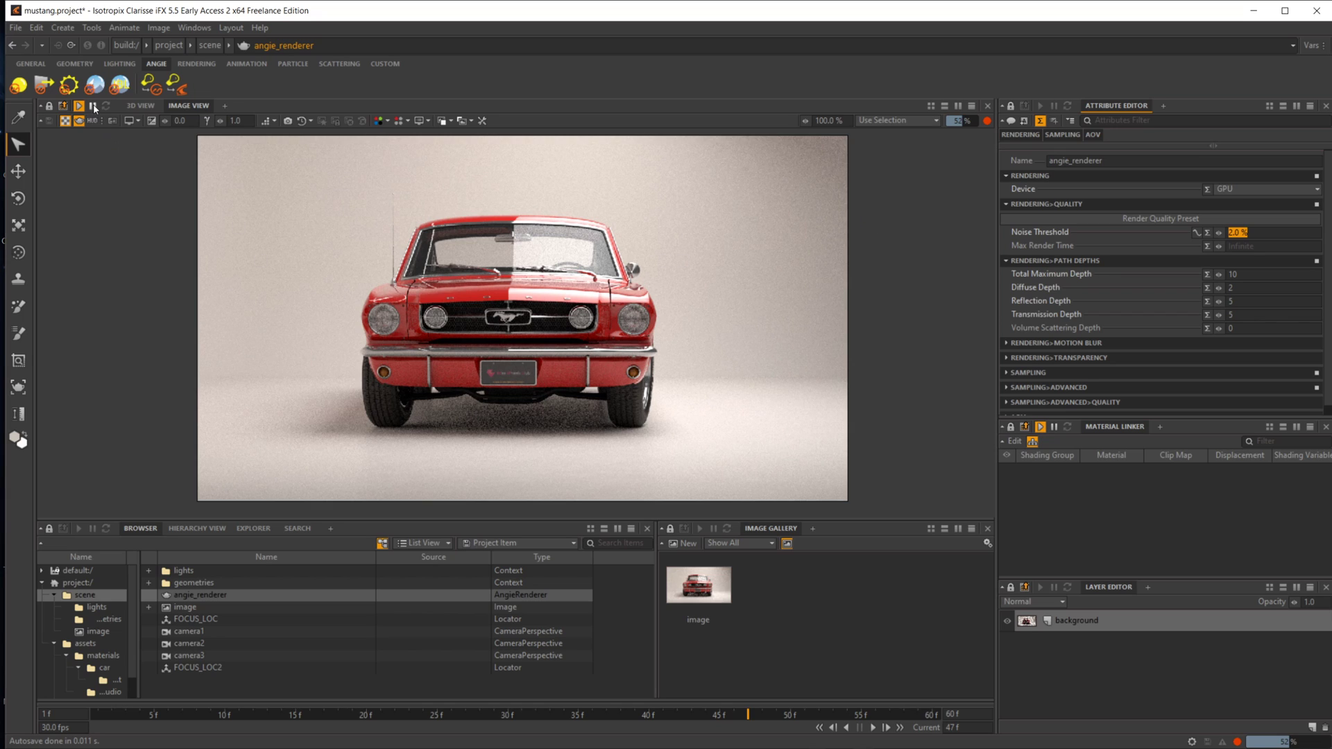
- Switch to the Clarisse window with the Atmosphere_and_Clouds project
click(548, 748)
click(745, 671)
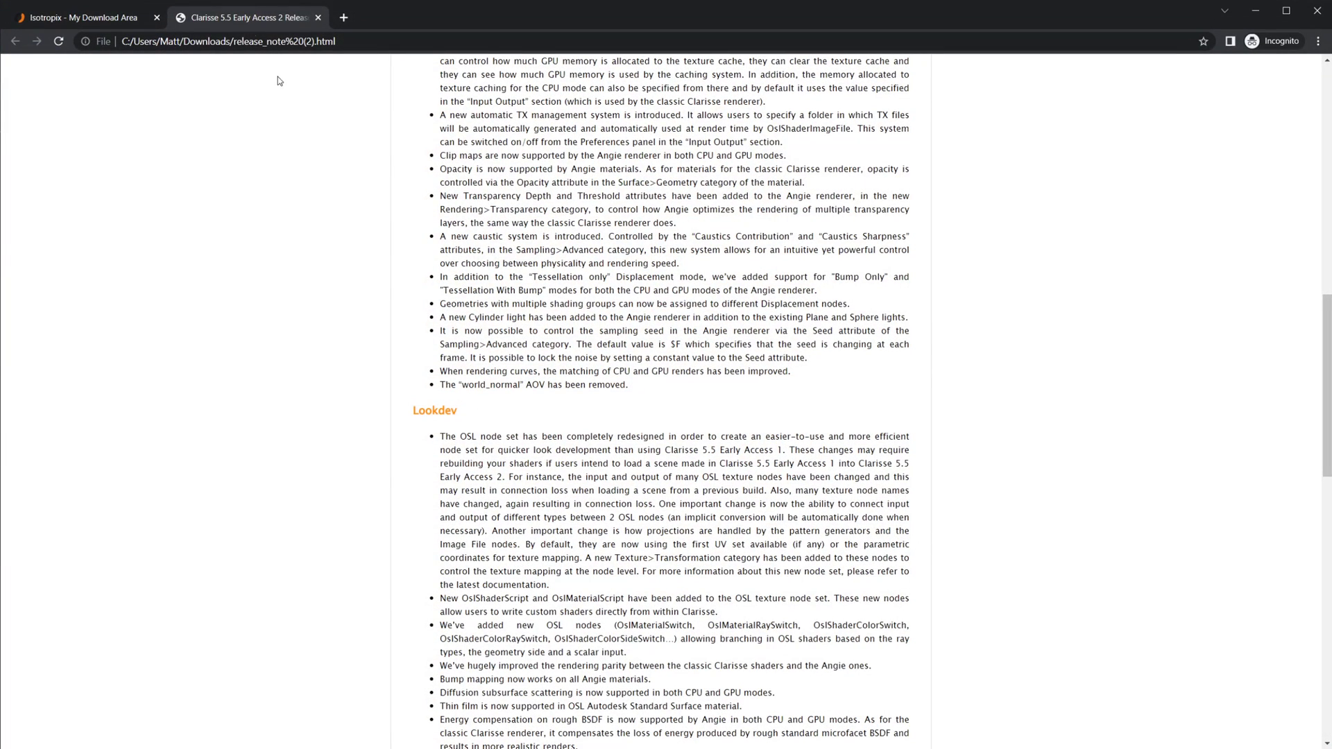
- Return to My Download Area in the browser and open the Clarisse 5.5 Early Access folder
click(134, 15)
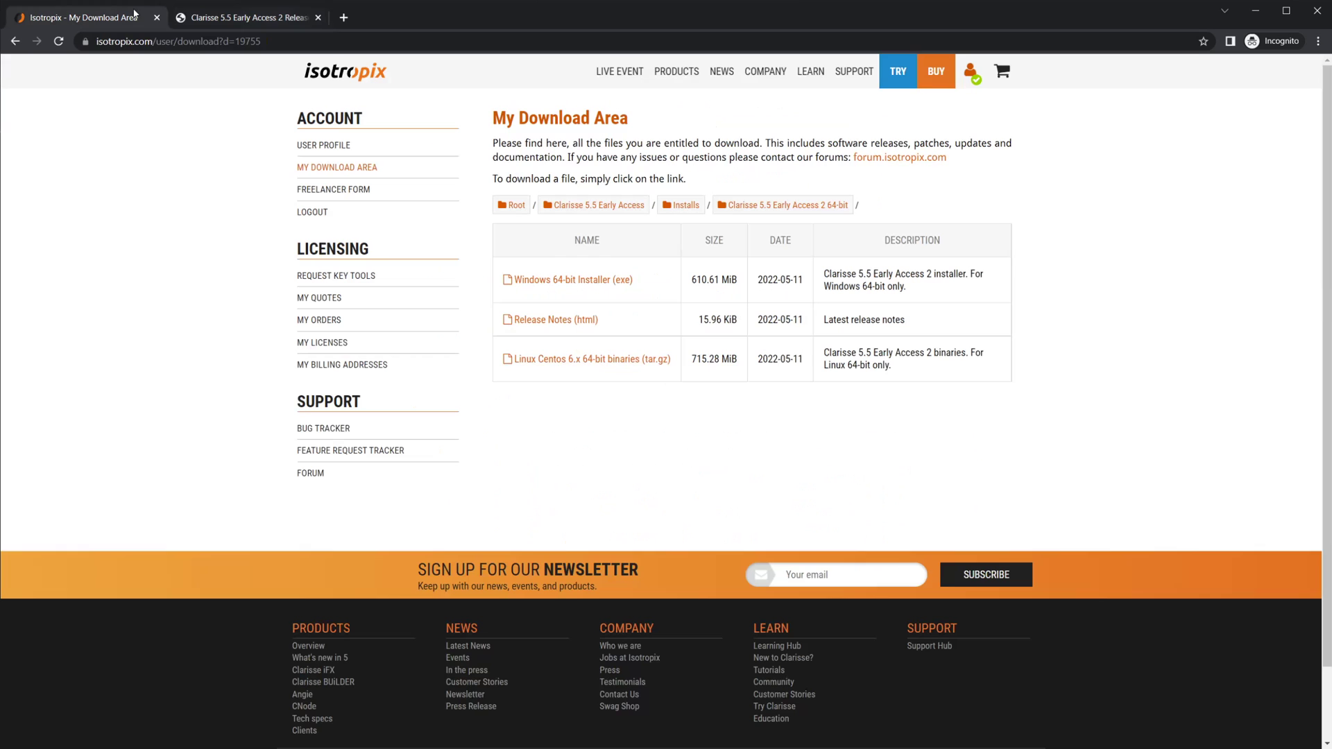
click(610, 207)
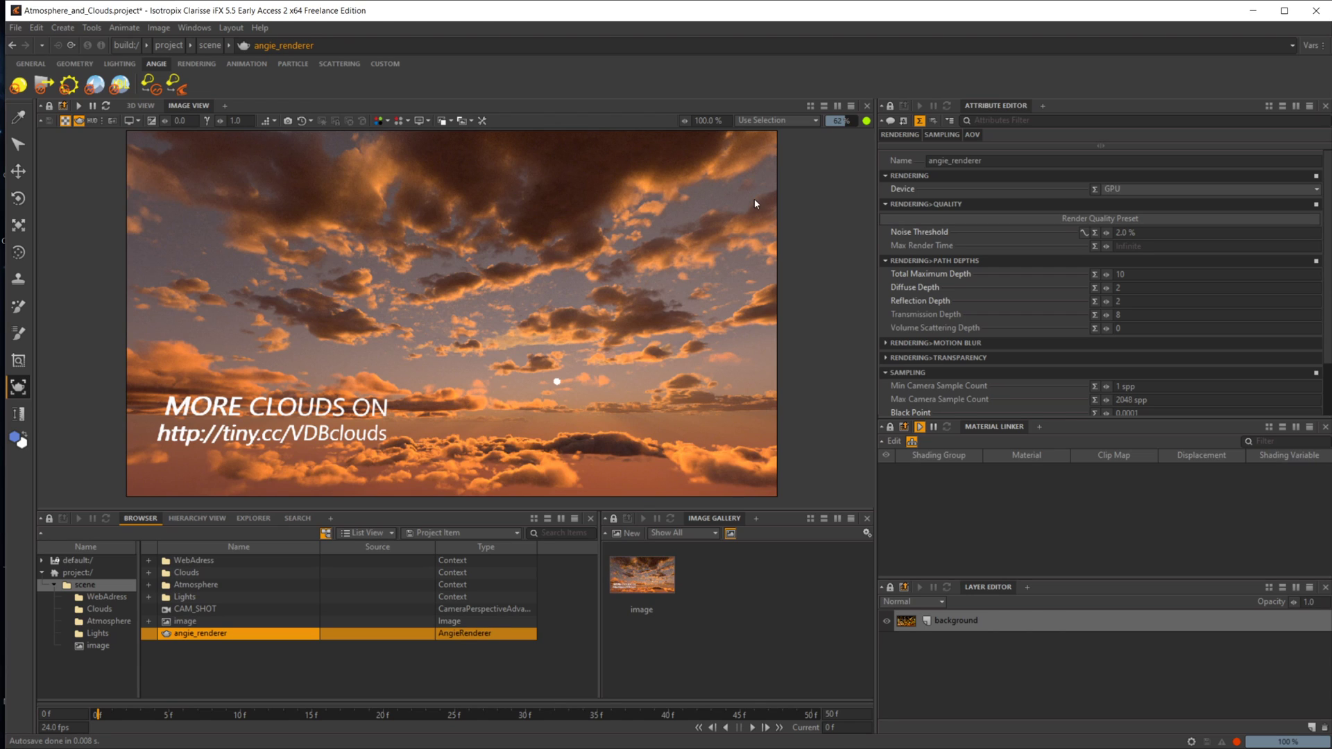
- Start rendering the image of the Atmosphere_and_Clouds project
click(78, 106)
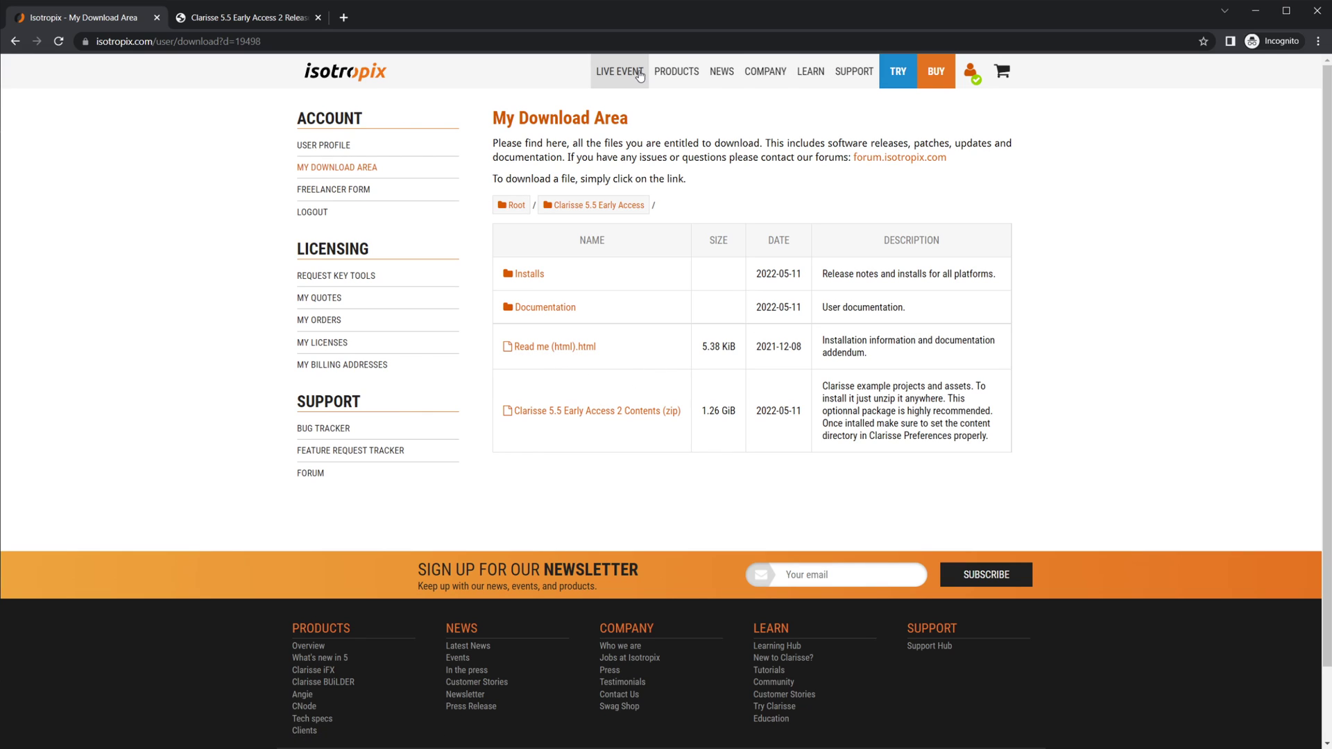
- Try to open the /angie page of the Isotropix website by replacing the path in the current address
click(187, 41)
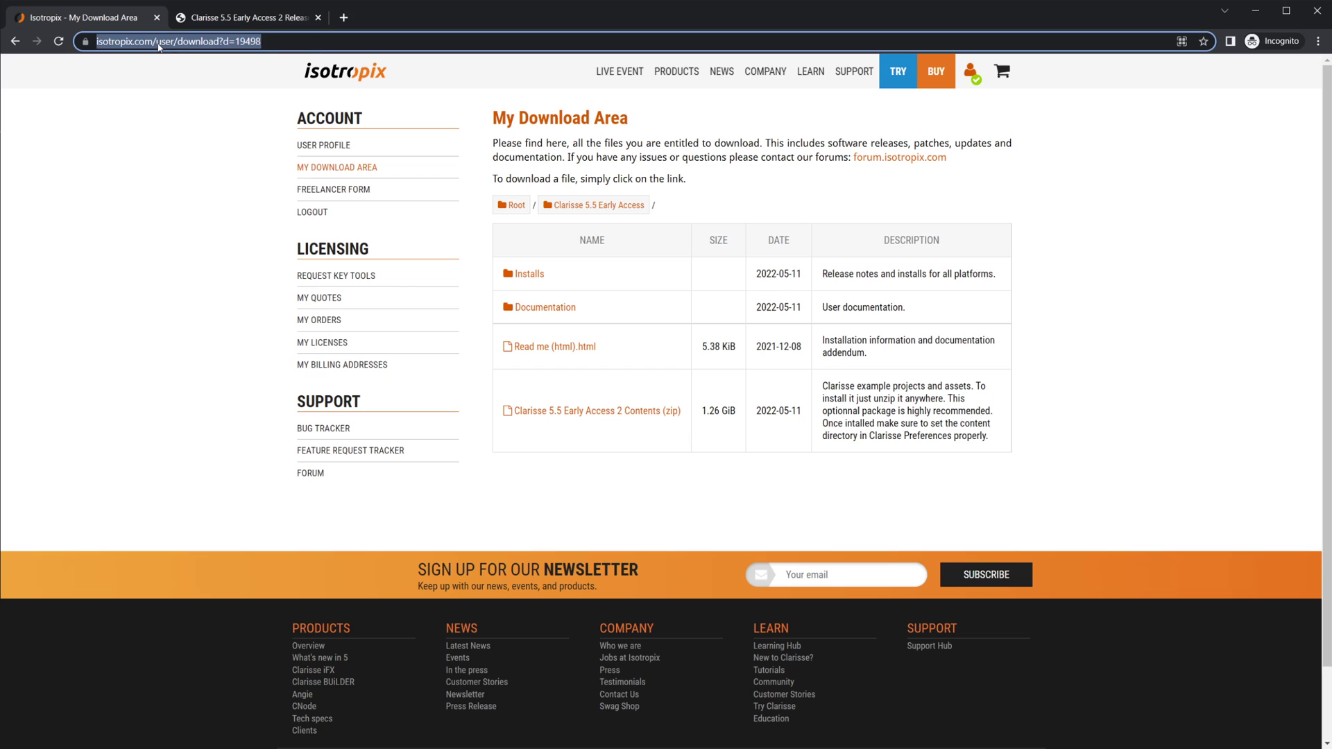
click(209, 42)
drag(207, 41, 673, 17)
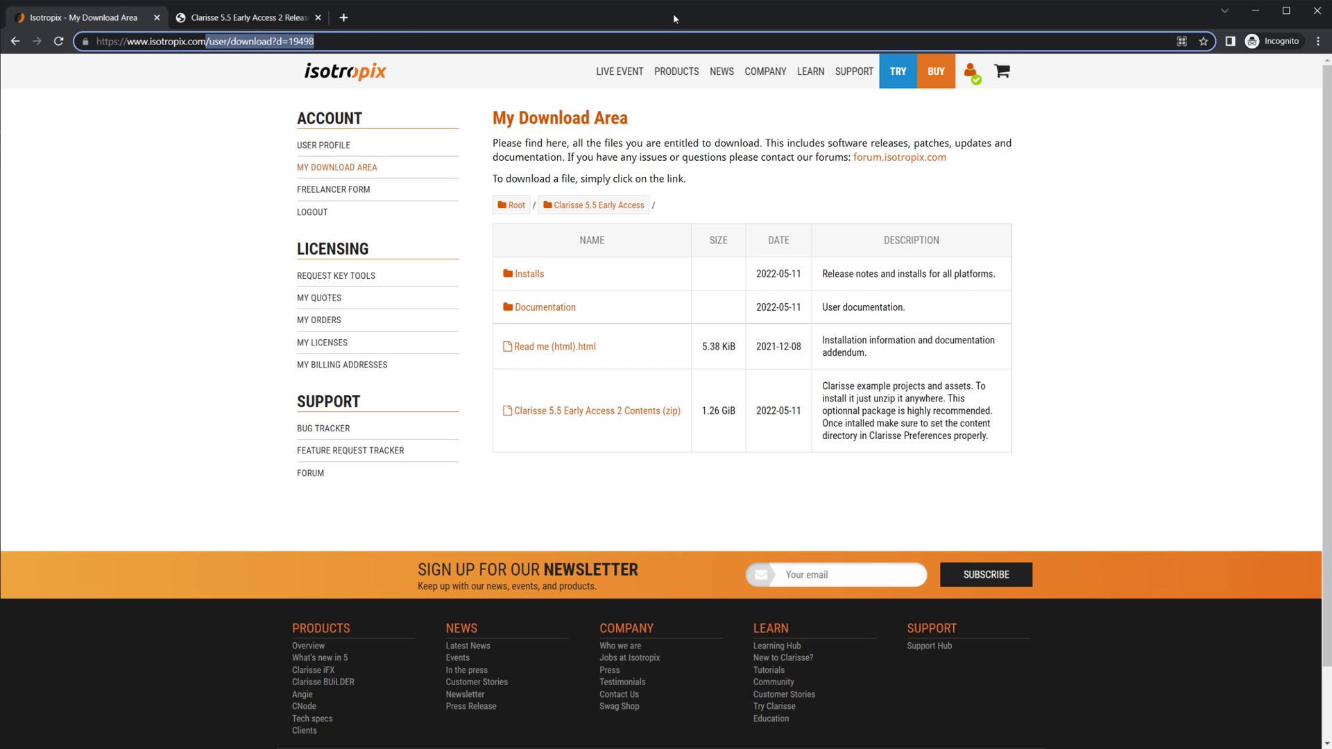
text(/angie)
key(Return)
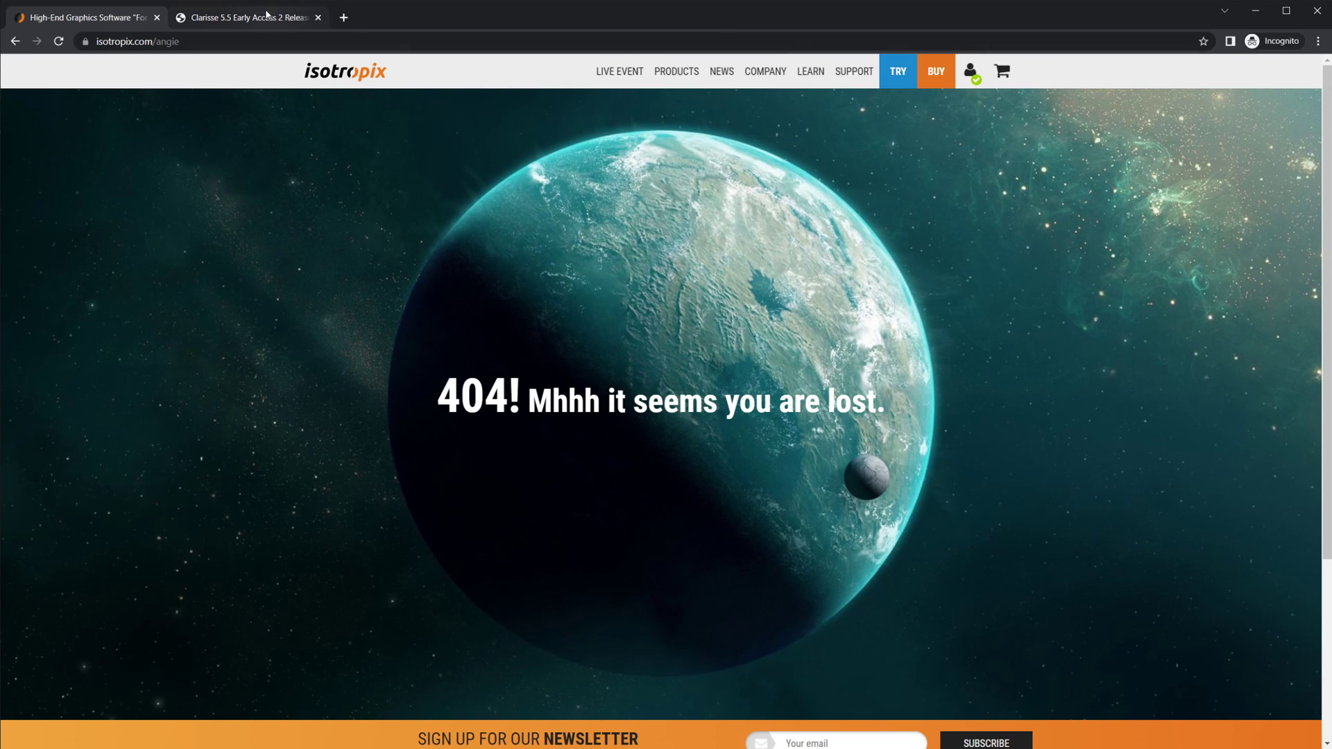
- Return to the Clarisse 5.5 Early Access 2 release note and open its known limitations page from the introduction
click(231, 15)
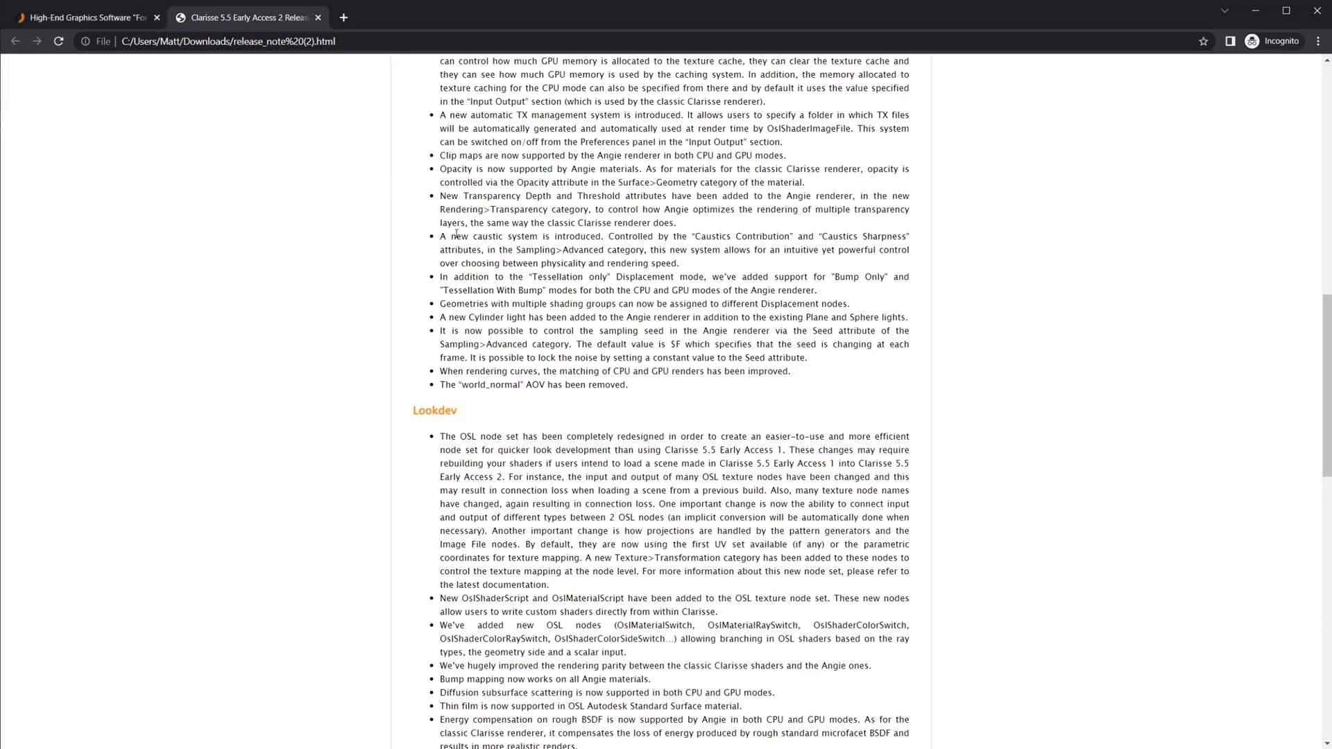
scroll(678, 371, down, 12)
scroll(785, 452, up, 20)
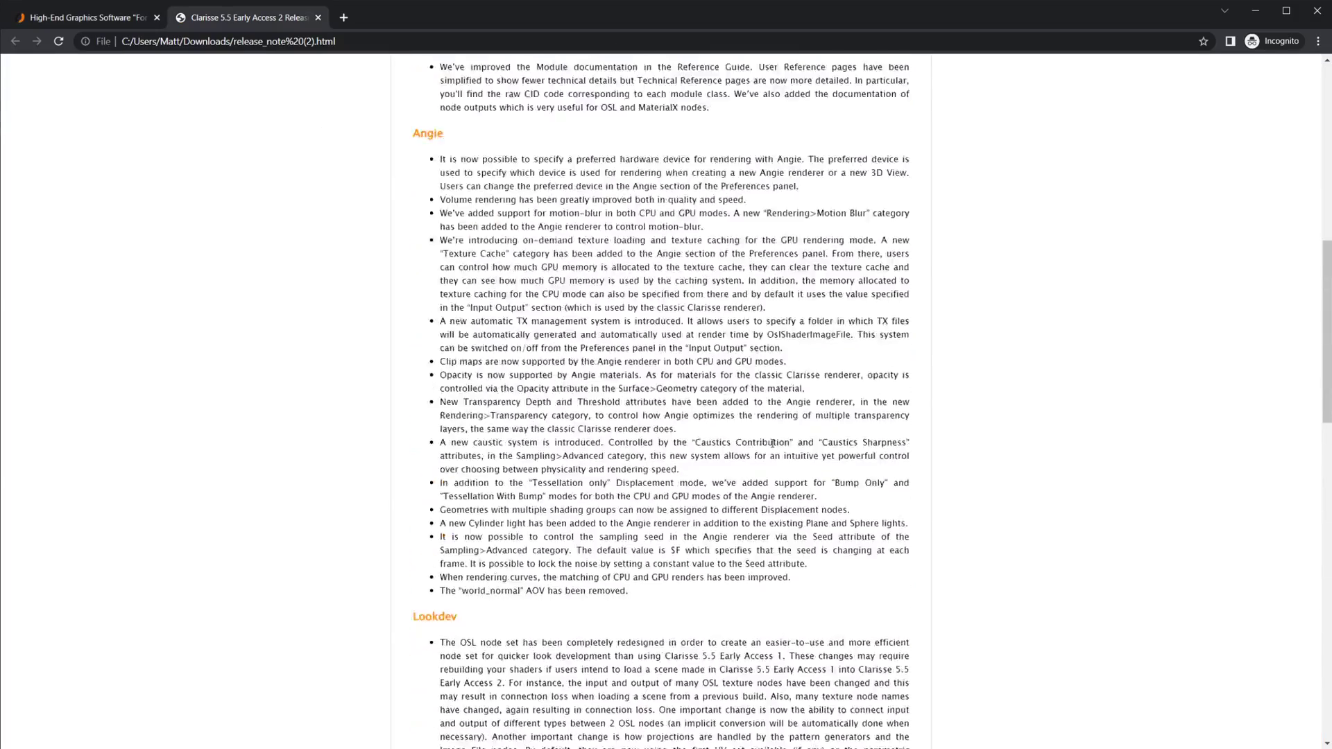
scroll(766, 442, up, 2)
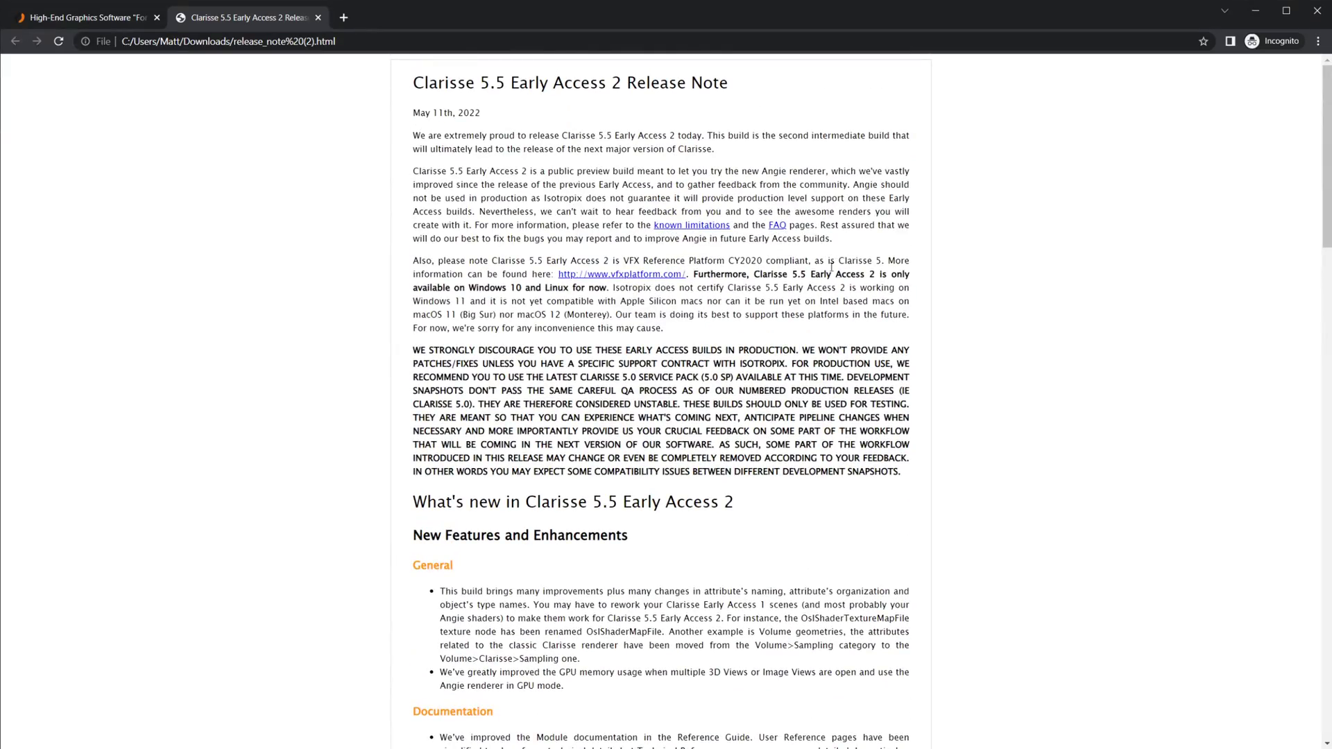
click(687, 226)
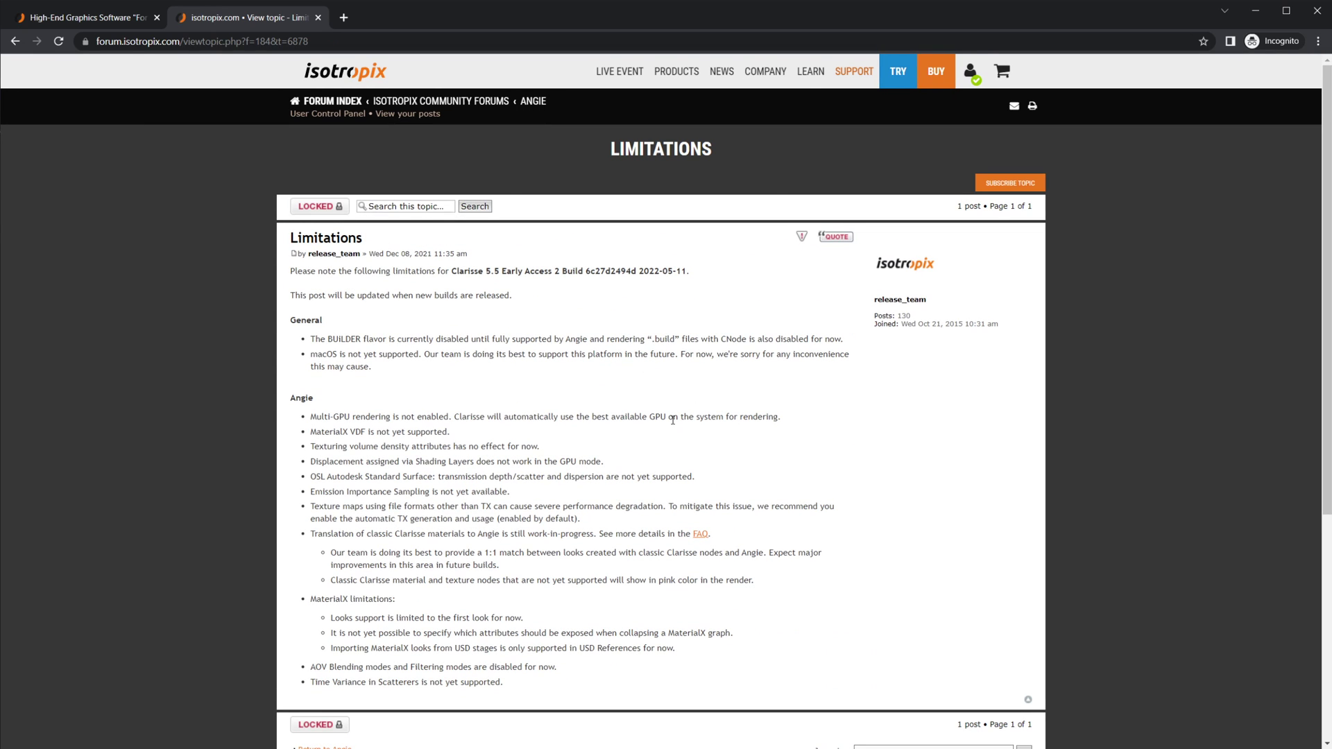
- Examine the General and Angie sections of the Limitations forum post for Clarisse 5.5 Early Access 2
scroll(672, 419, down, 1)
drag(331, 272, 593, 583)
click(755, 626)
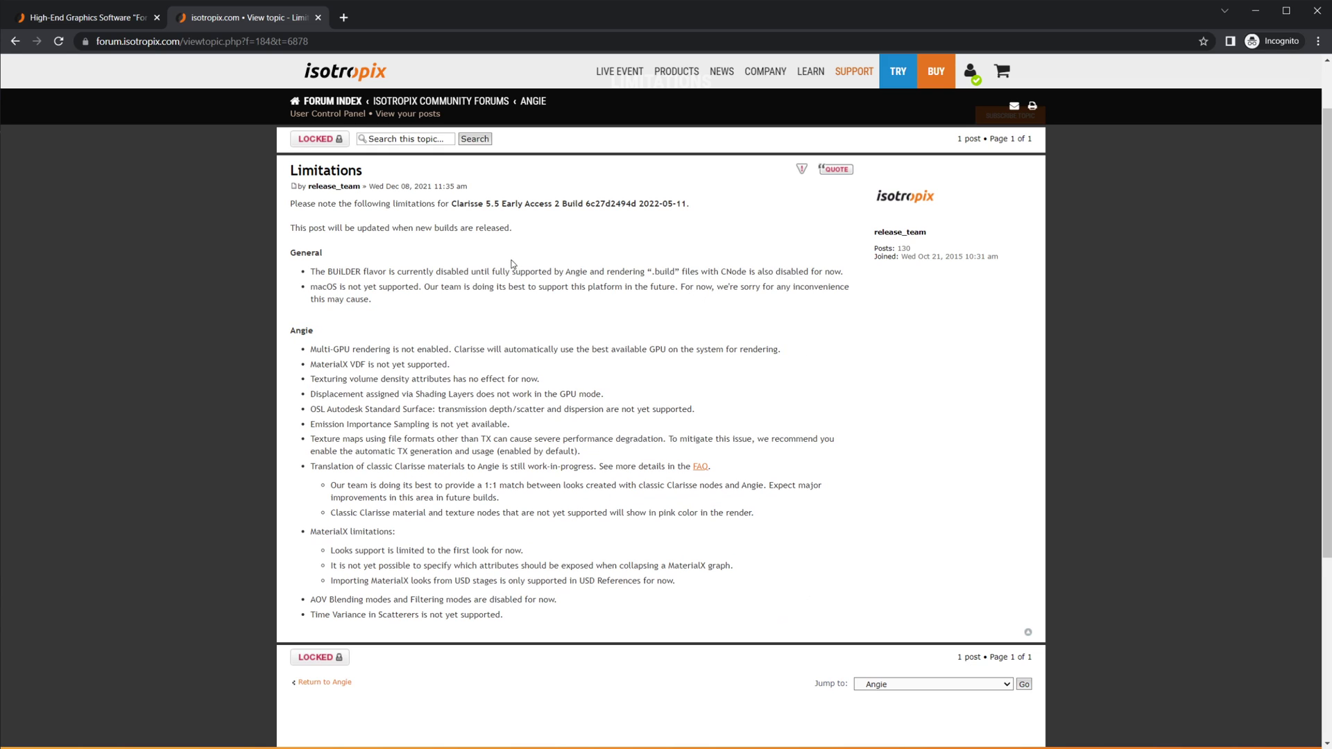
drag(400, 186, 485, 203)
click(604, 415)
drag(394, 186, 399, 186)
click(503, 380)
- Switch from the browser to the Clarisse window with the Atmosphere_and_Clouds project
mouse_move(550, 742)
click(775, 709)
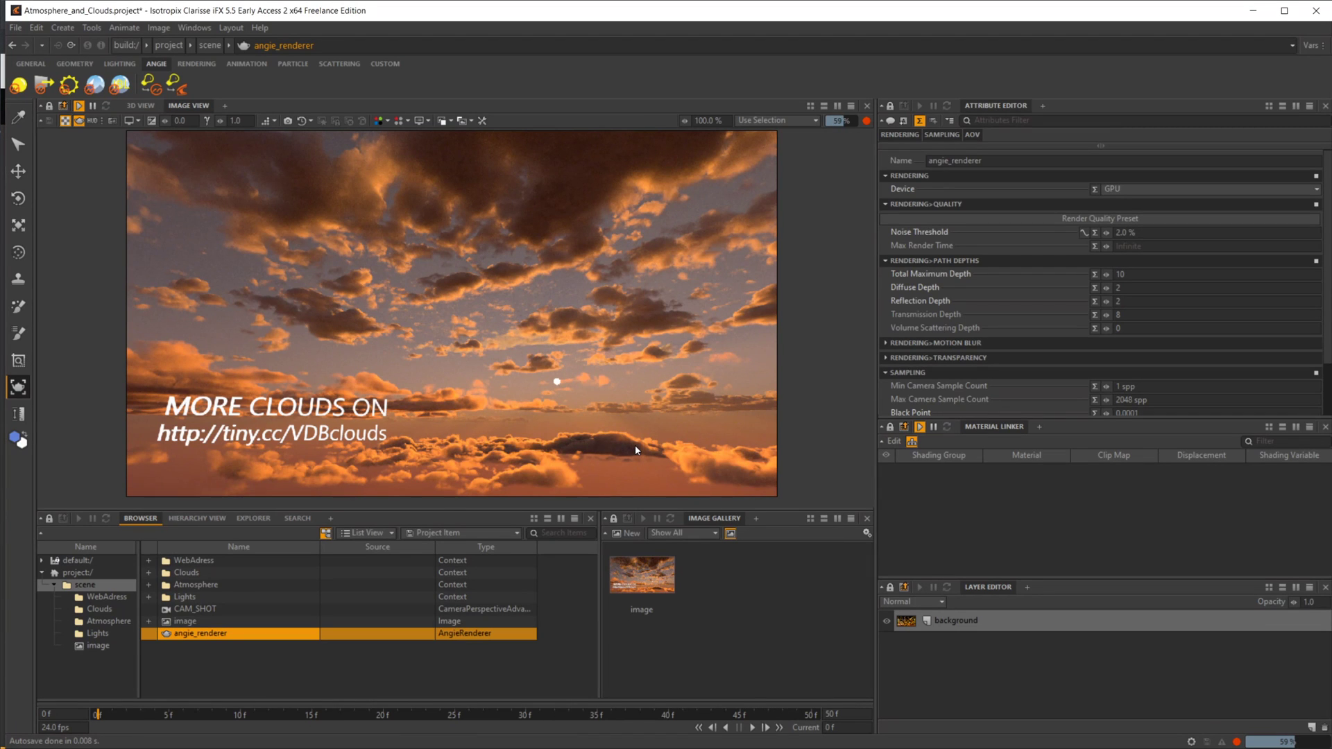